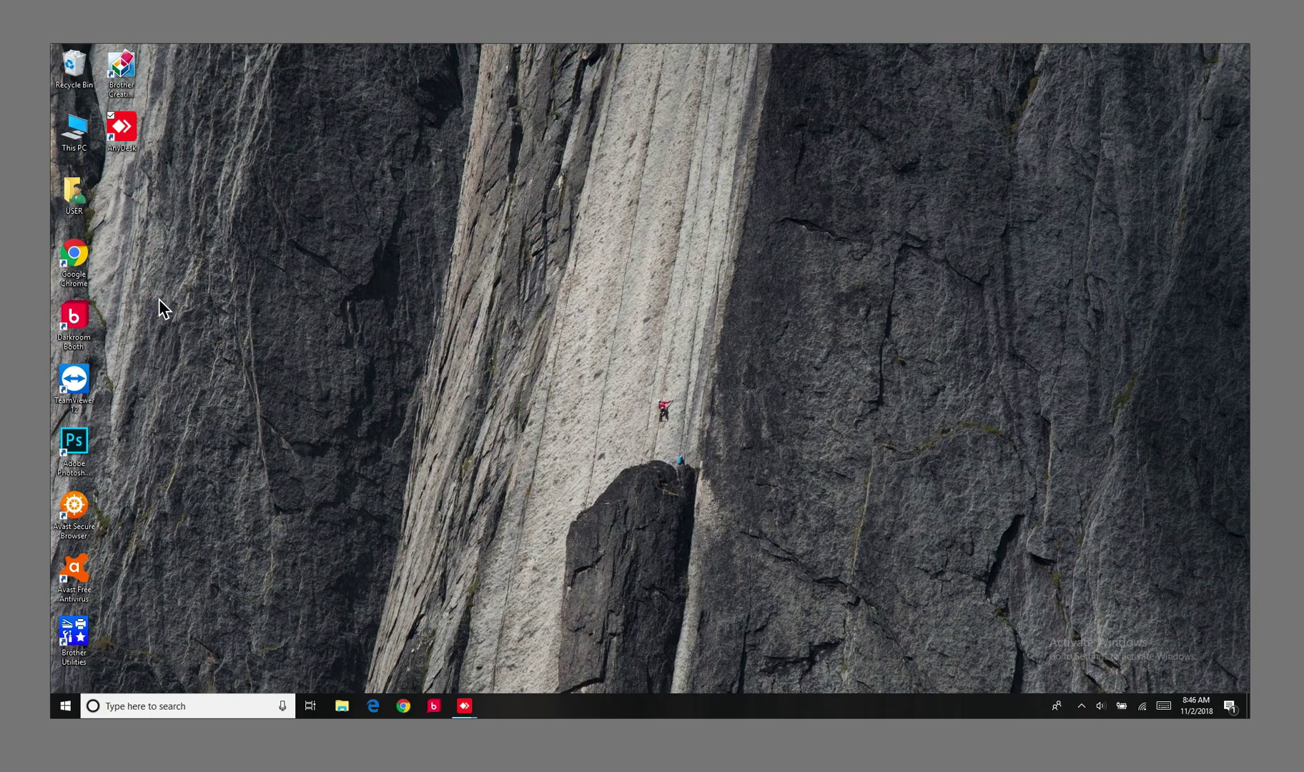
# Step: Launch Darkroom Booth and continue in trial mode
pyautogui.click(83, 329)
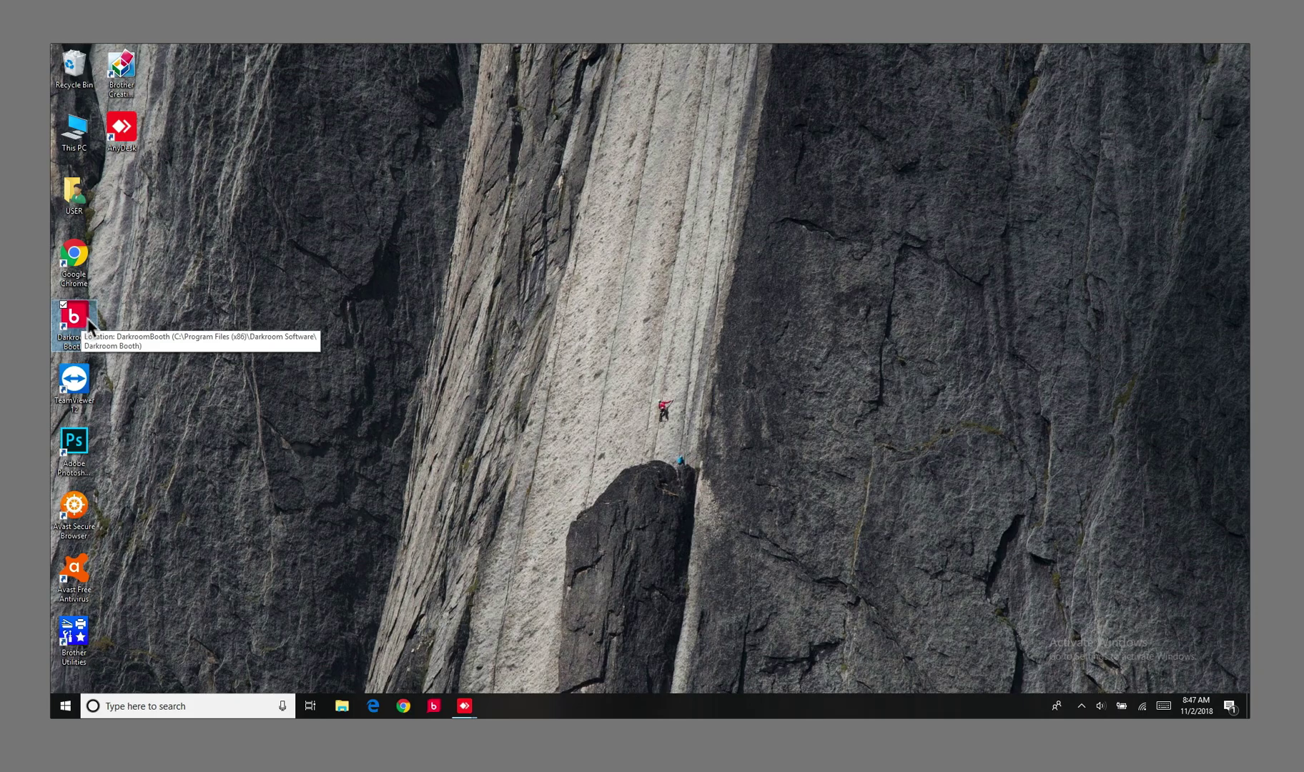
pyautogui.doubleClick(120, 325)
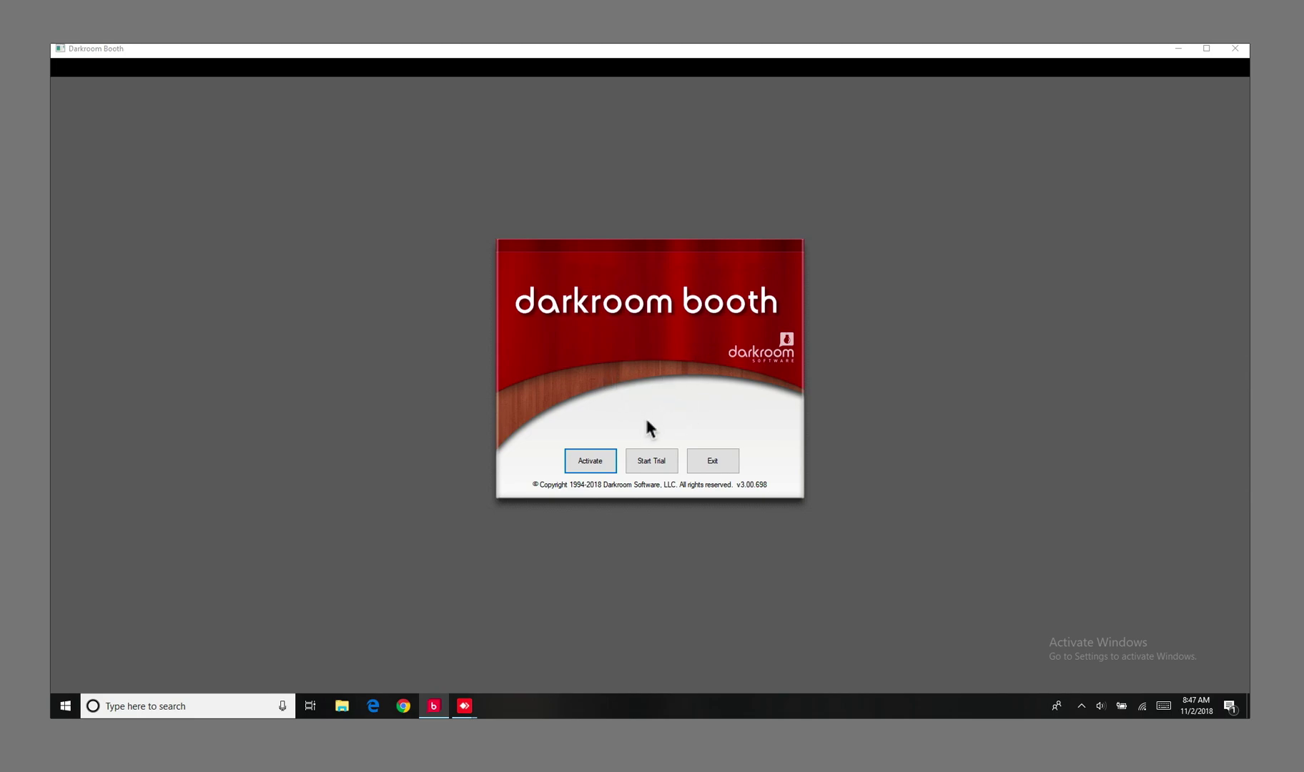
pyautogui.click(653, 460)
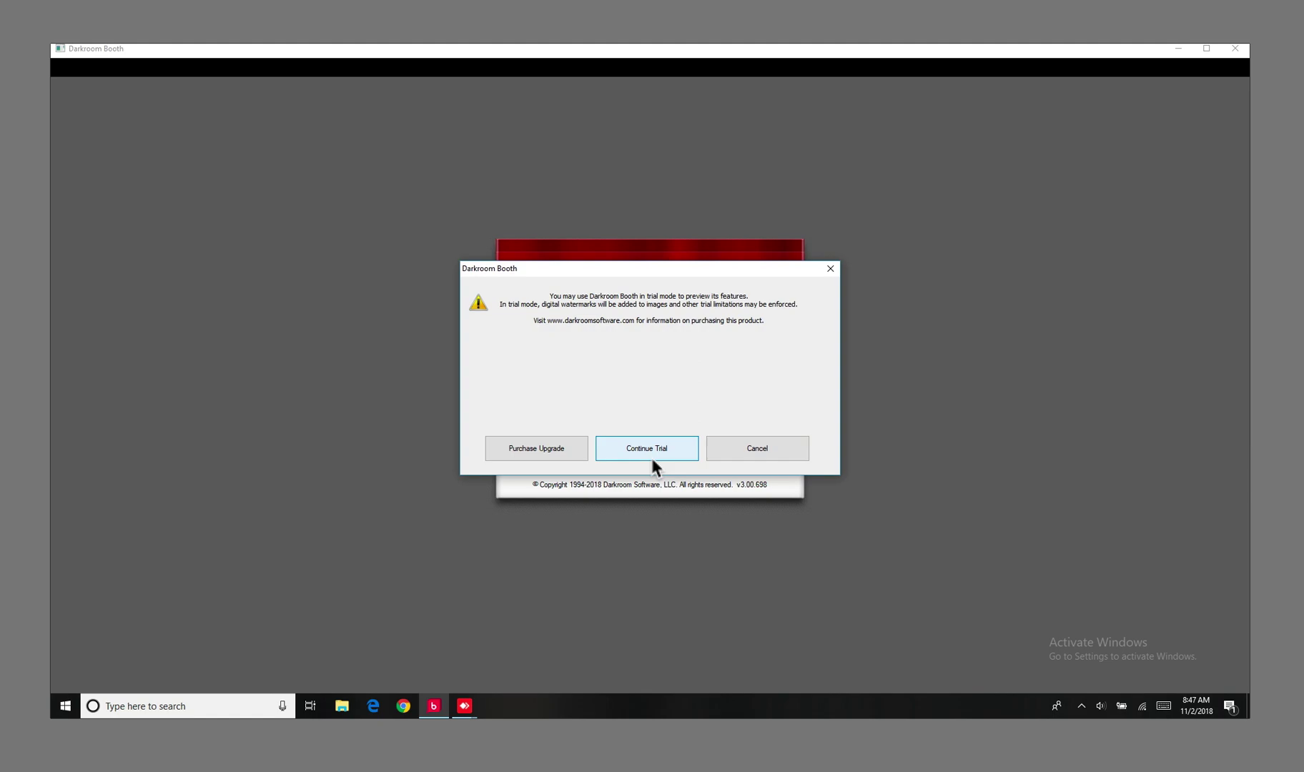
pyautogui.click(648, 449)
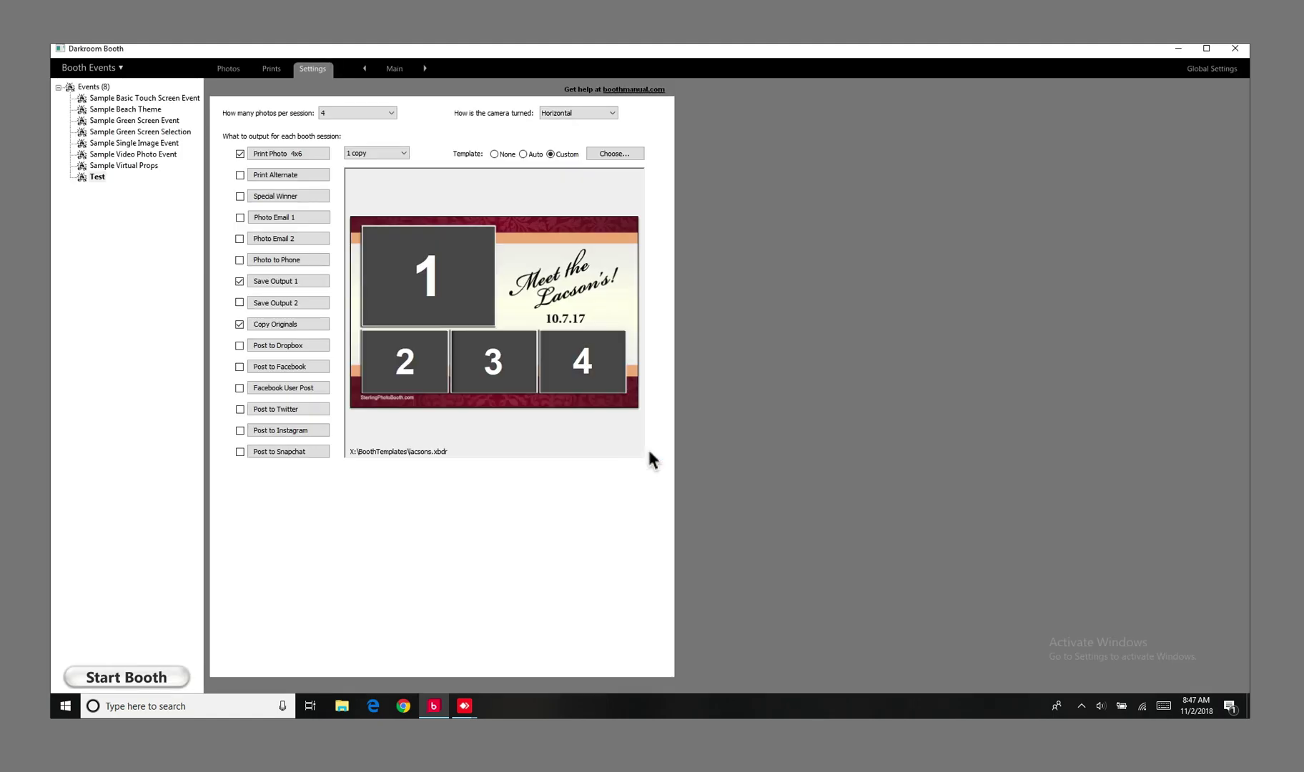
# Step: Open the event's current custom 4x6 print template for editing and select its background graphic
pyautogui.click(613, 153)
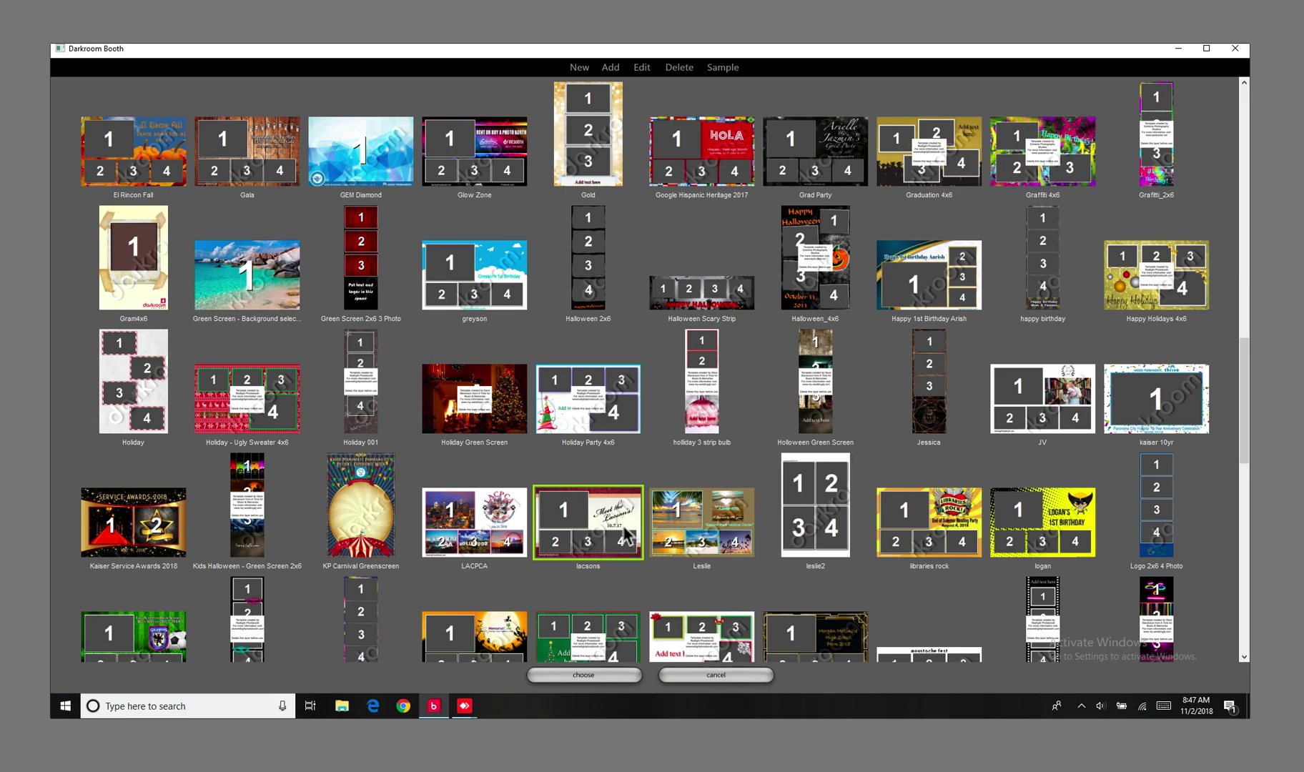
pyautogui.click(642, 68)
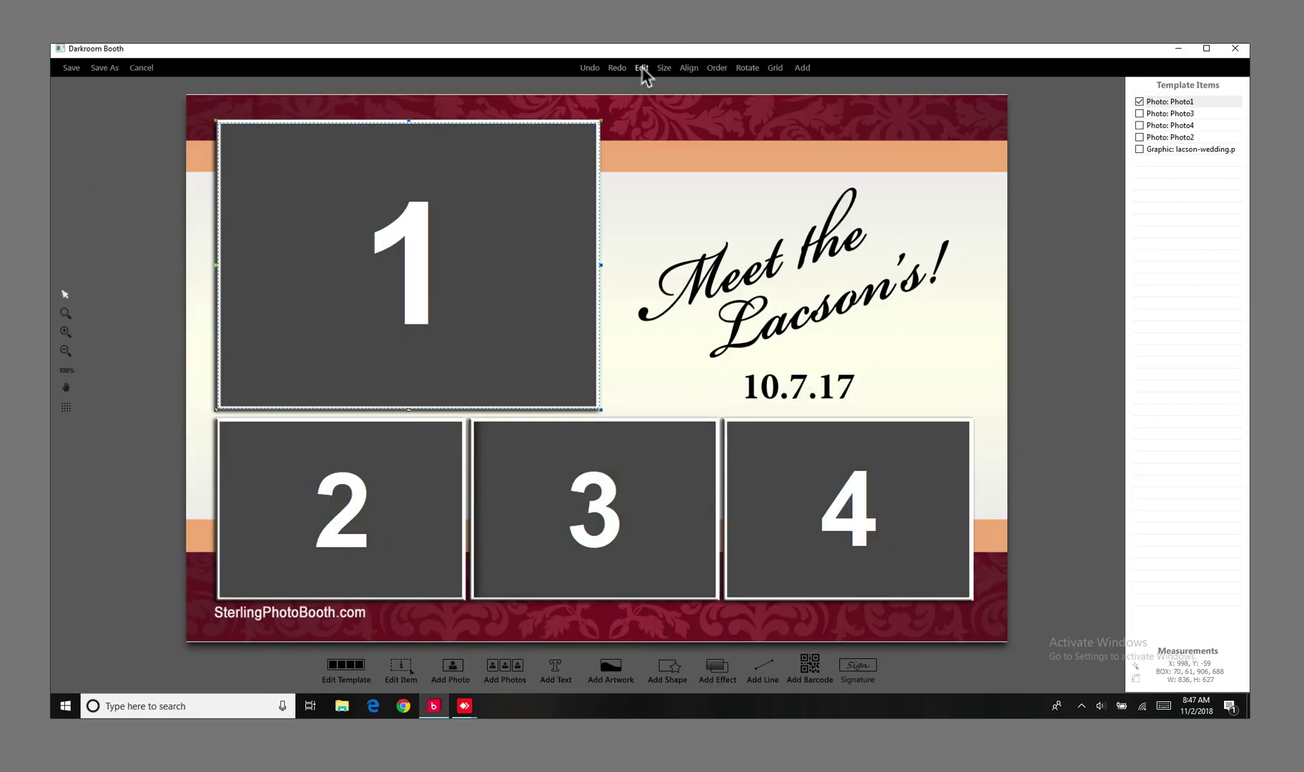
pyautogui.click(708, 251)
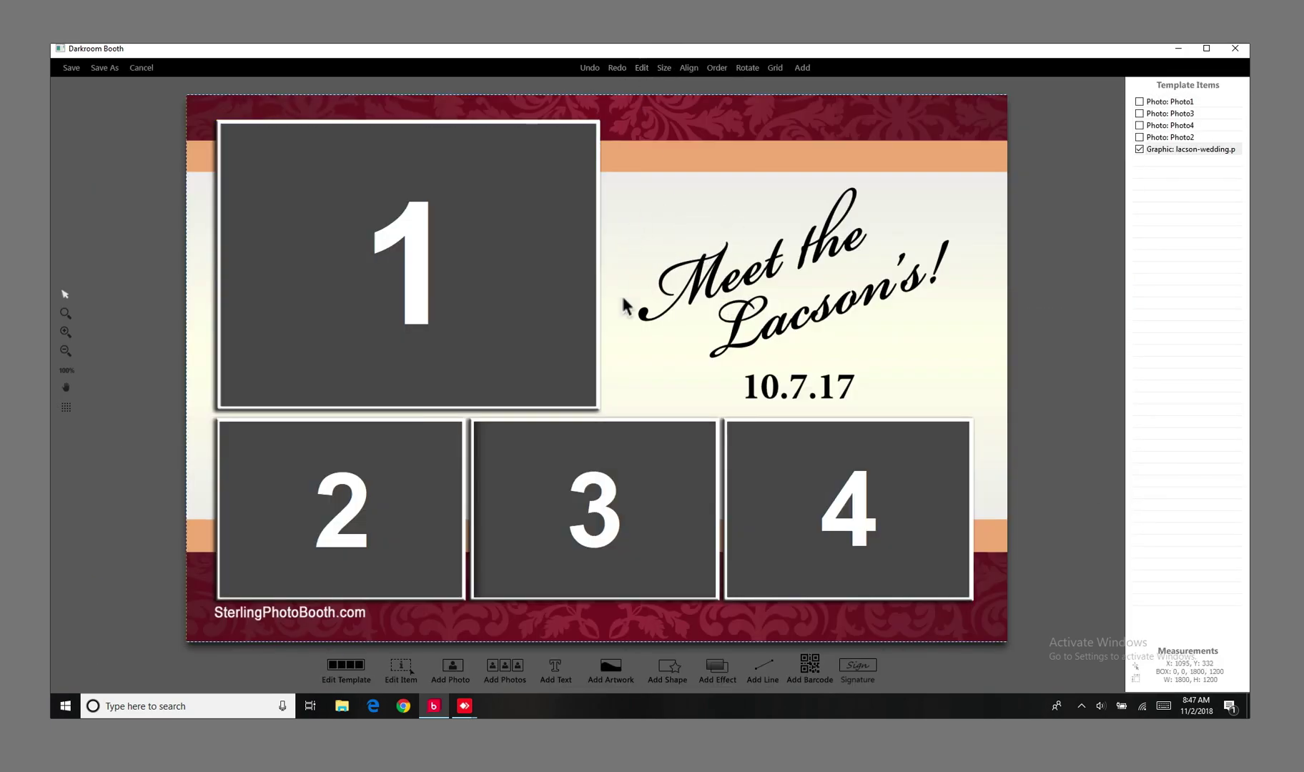
pyautogui.click(361, 213)
pyautogui.click(646, 211)
# Step: Save a copy of the template as "test" in the BoothTemplates folder
pyautogui.click(113, 69)
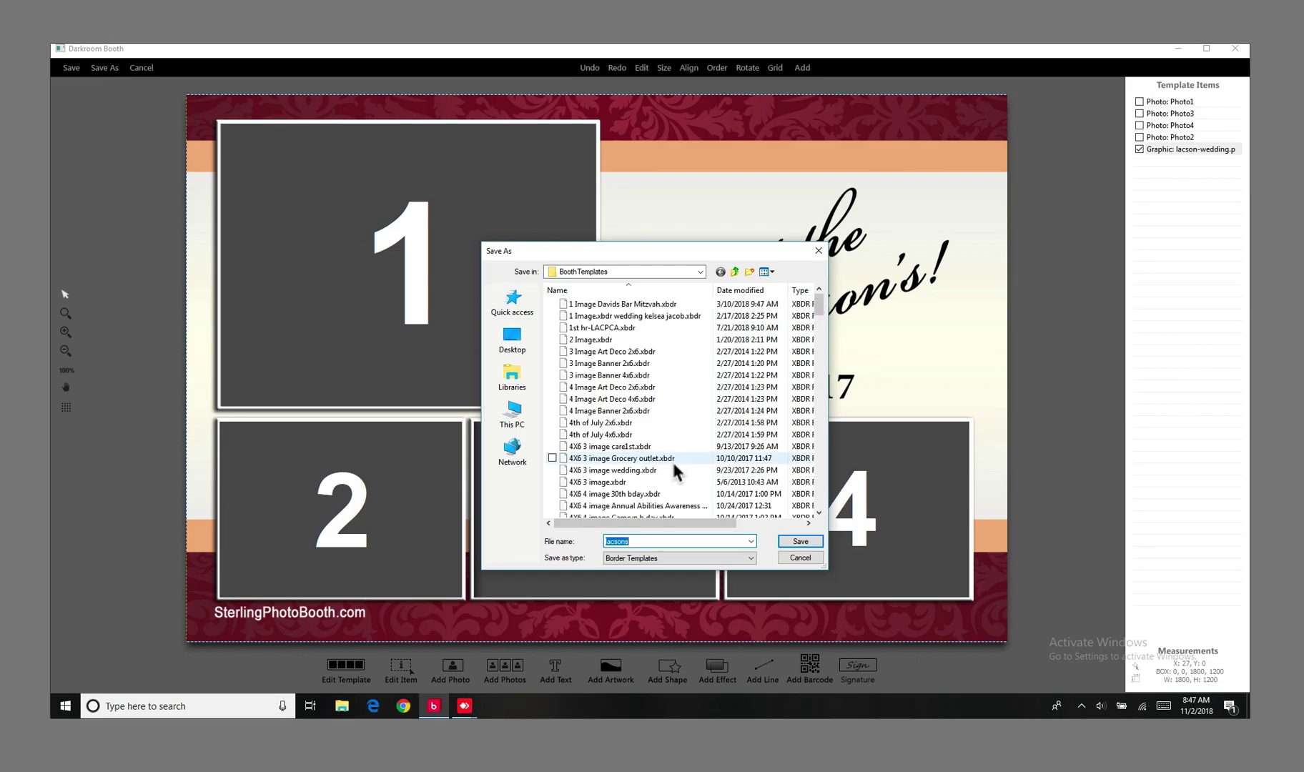
pyautogui.write('test')
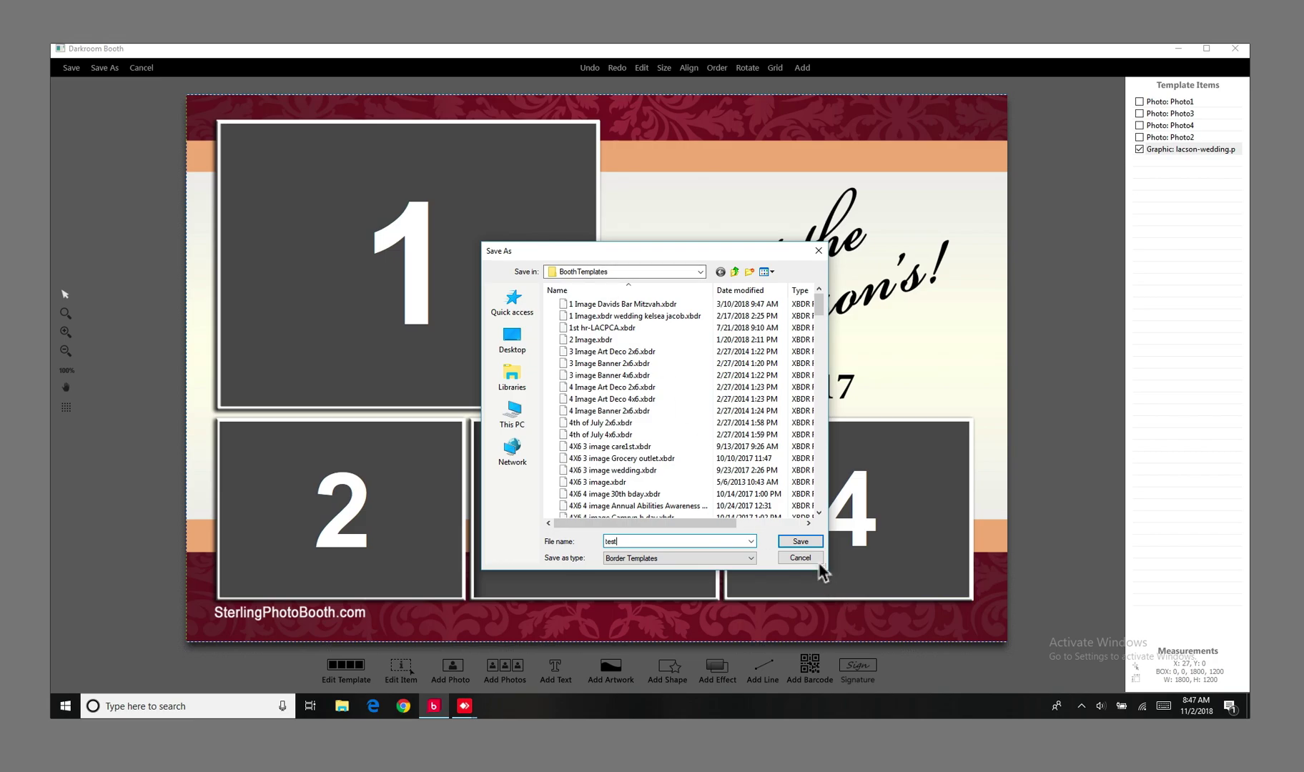
pyautogui.click(802, 543)
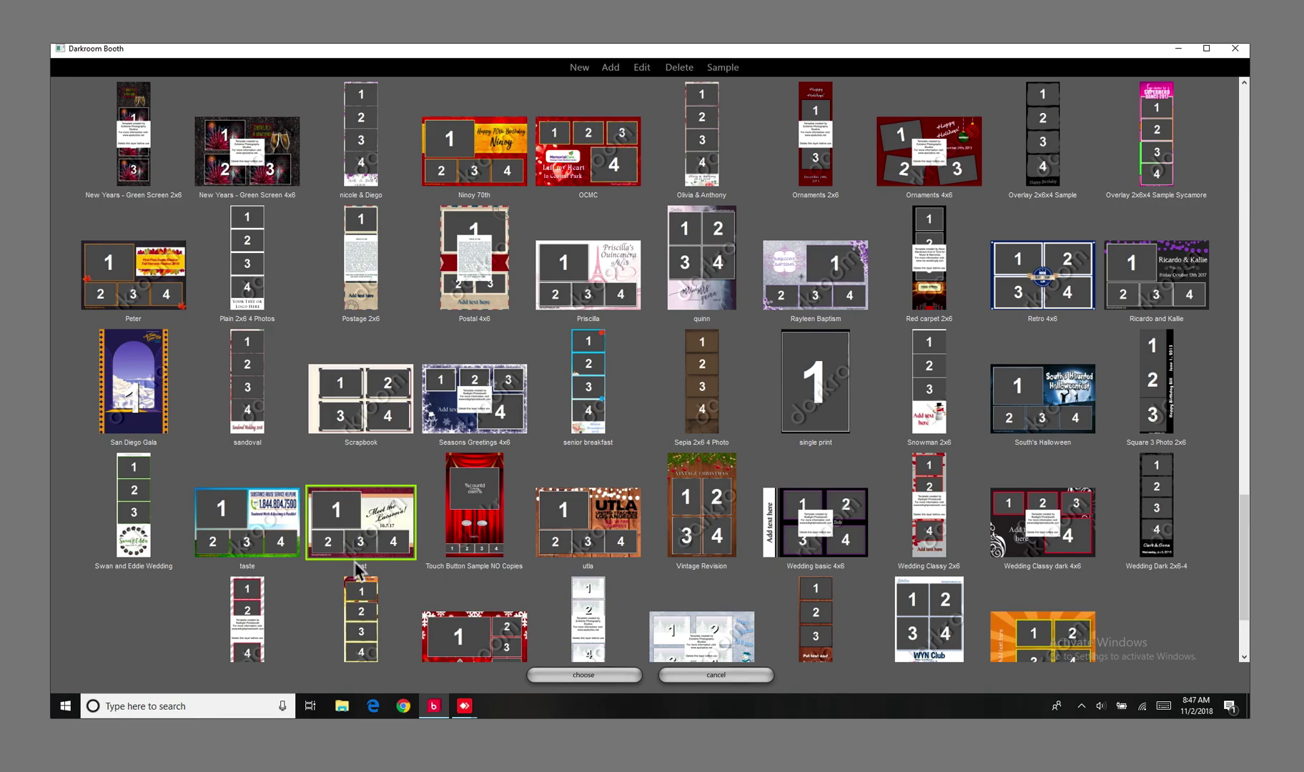
# Step: Switch to File Explorer and open the BoothTemplates folder on Local Disk (X:)
pyautogui.click(1176, 50)
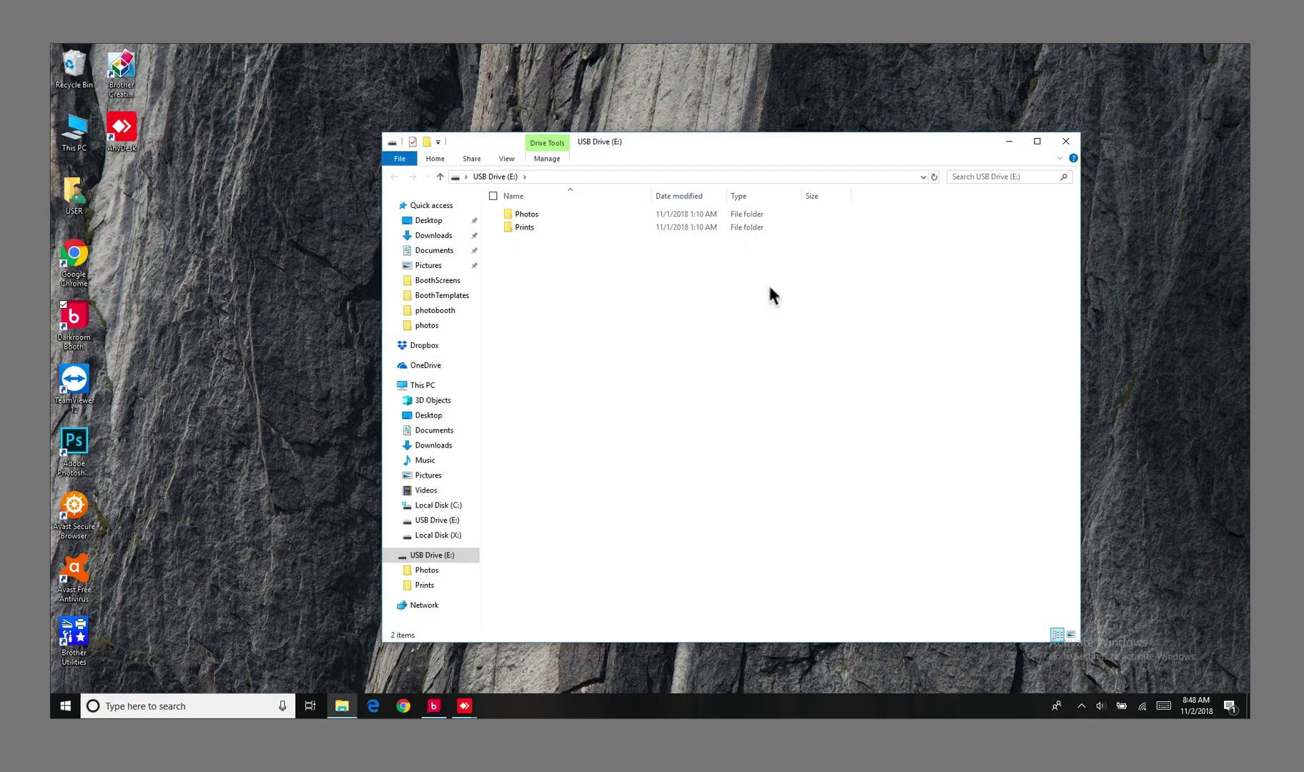
pyautogui.moveTo(737, 147); pyautogui.dragTo(696, 129)
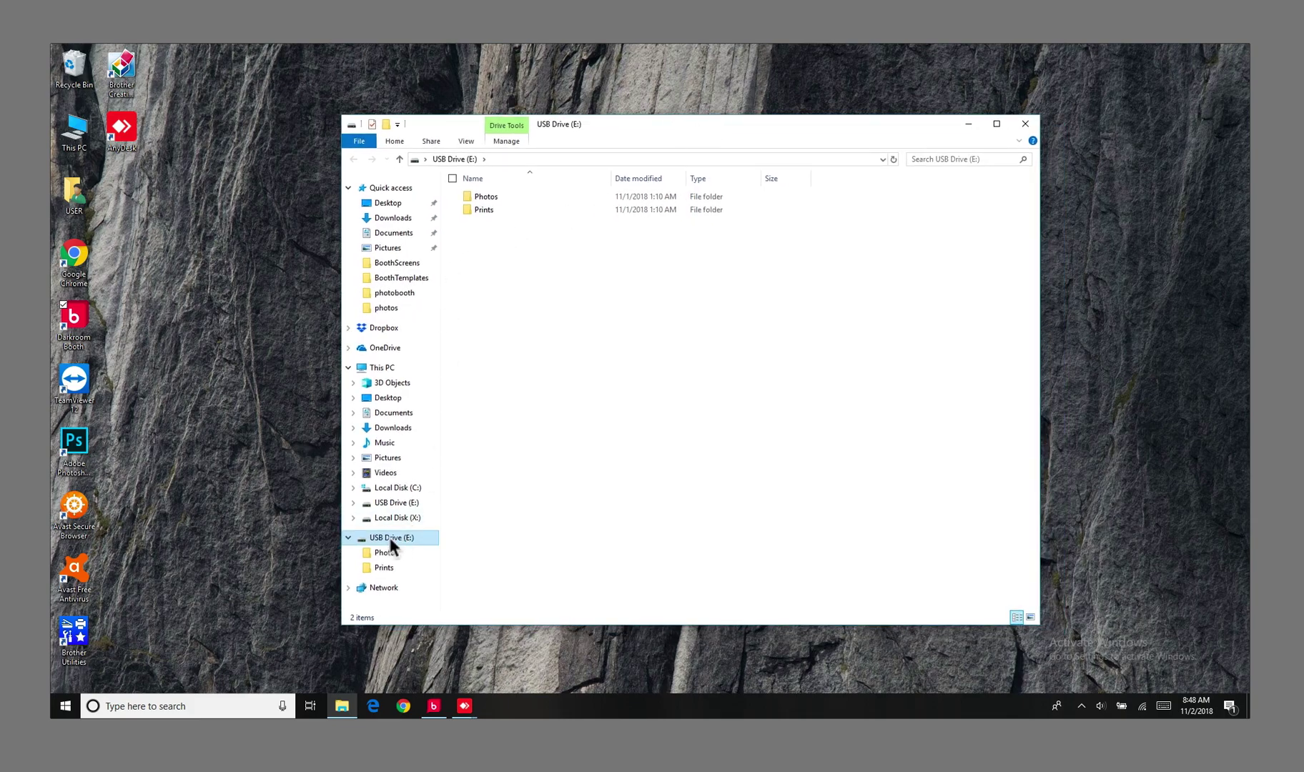
pyautogui.click(418, 278)
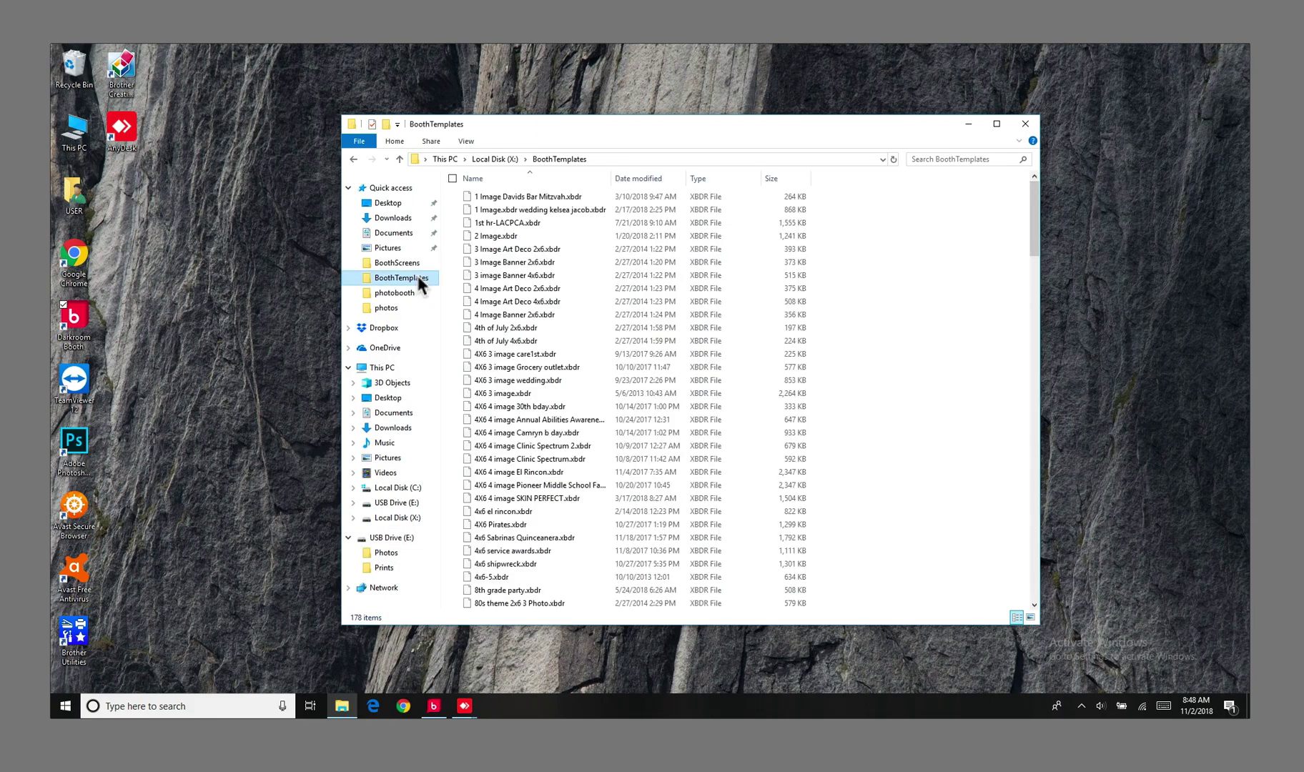
# Step: Copy test.xbdr from the BoothTemplates folder to USB Drive (E:) and open that drive
pyautogui.moveTo(1034, 202); pyautogui.dragTo(1030, 529)
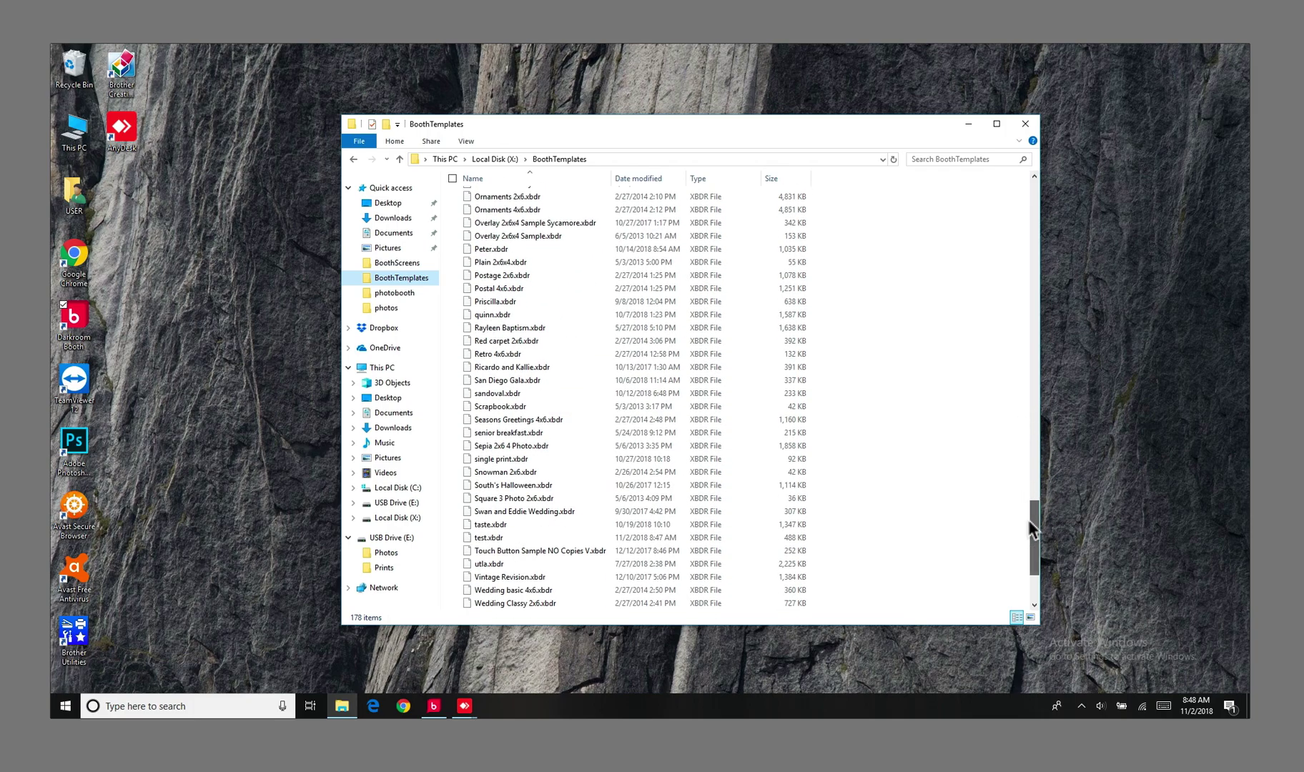
pyautogui.click(489, 538)
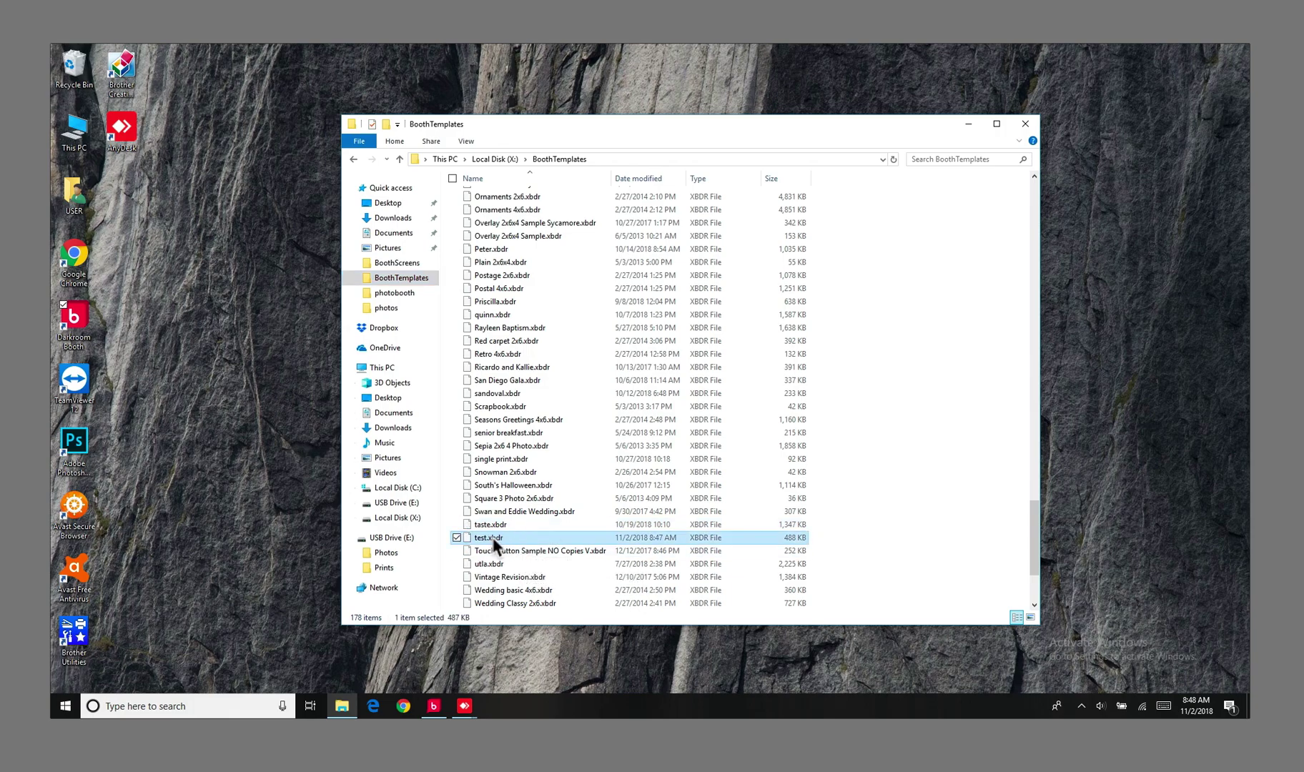
pyautogui.moveTo(490, 546); pyautogui.dragTo(406, 538)
pyautogui.click(405, 540)
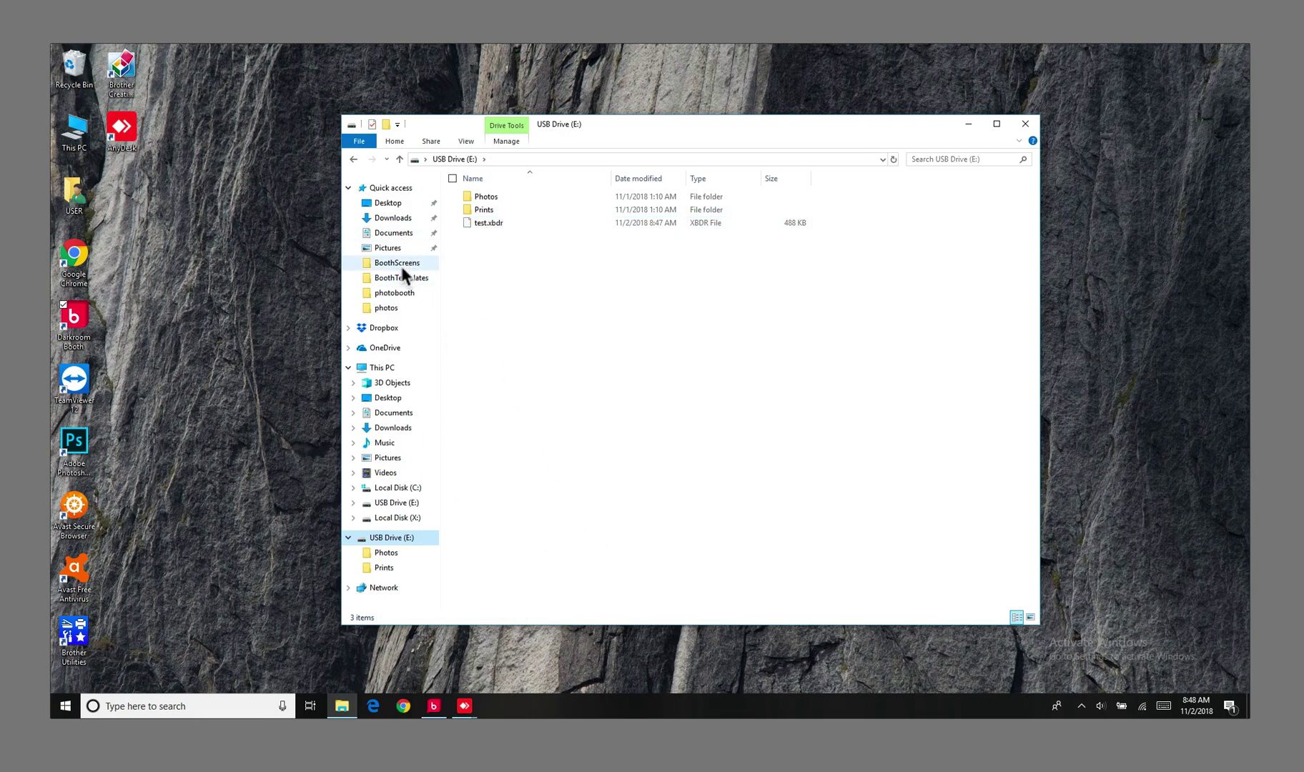
# Step: Browse from This PC through Local Disk (X:) to the BoothTemplates folder, and check the contents of USB Drive (E:)
pyautogui.click(381, 369)
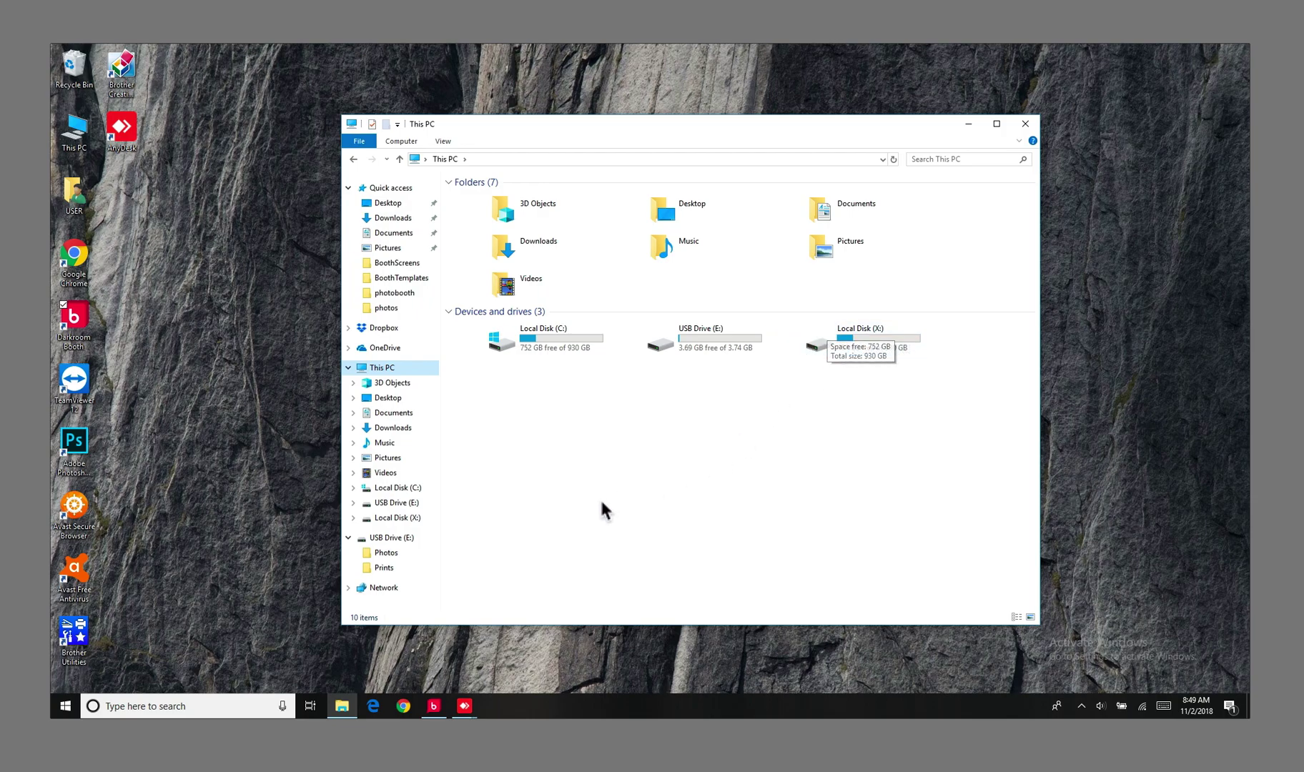
pyautogui.click(432, 712)
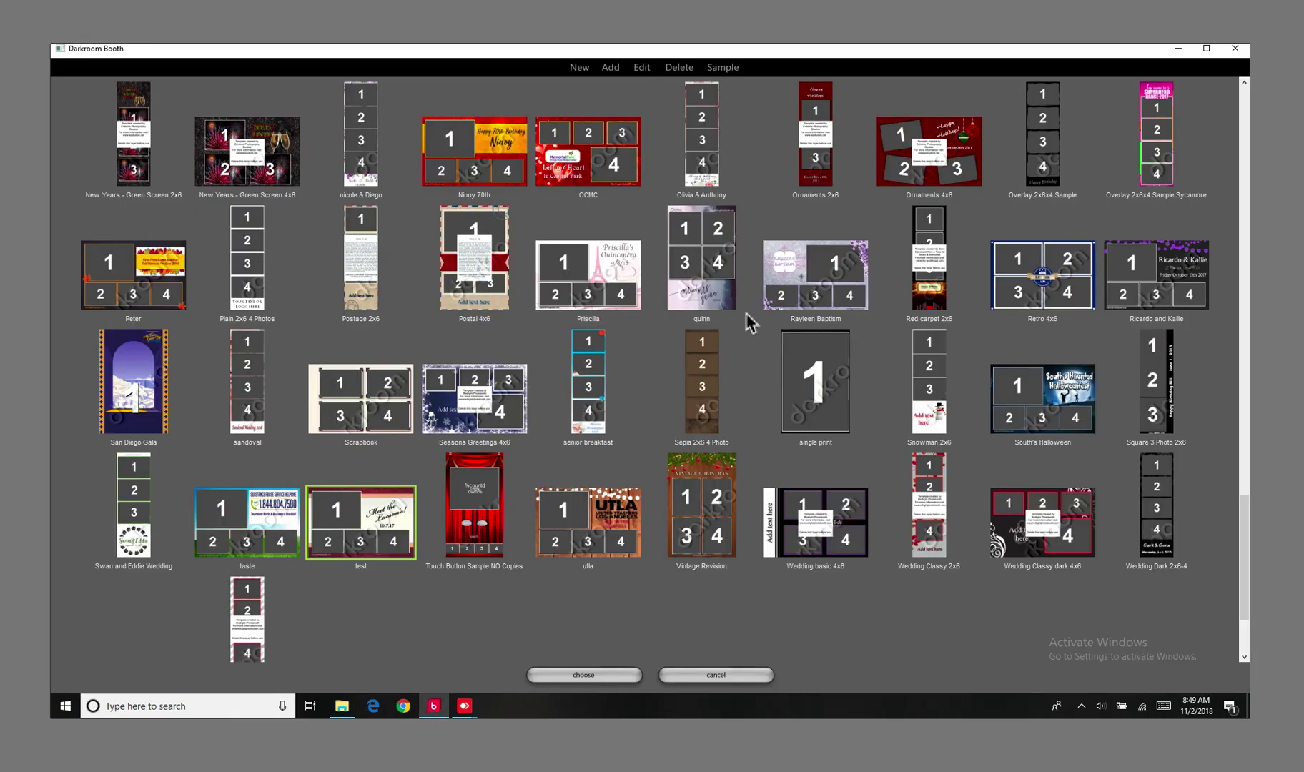
pyautogui.click(1176, 57)
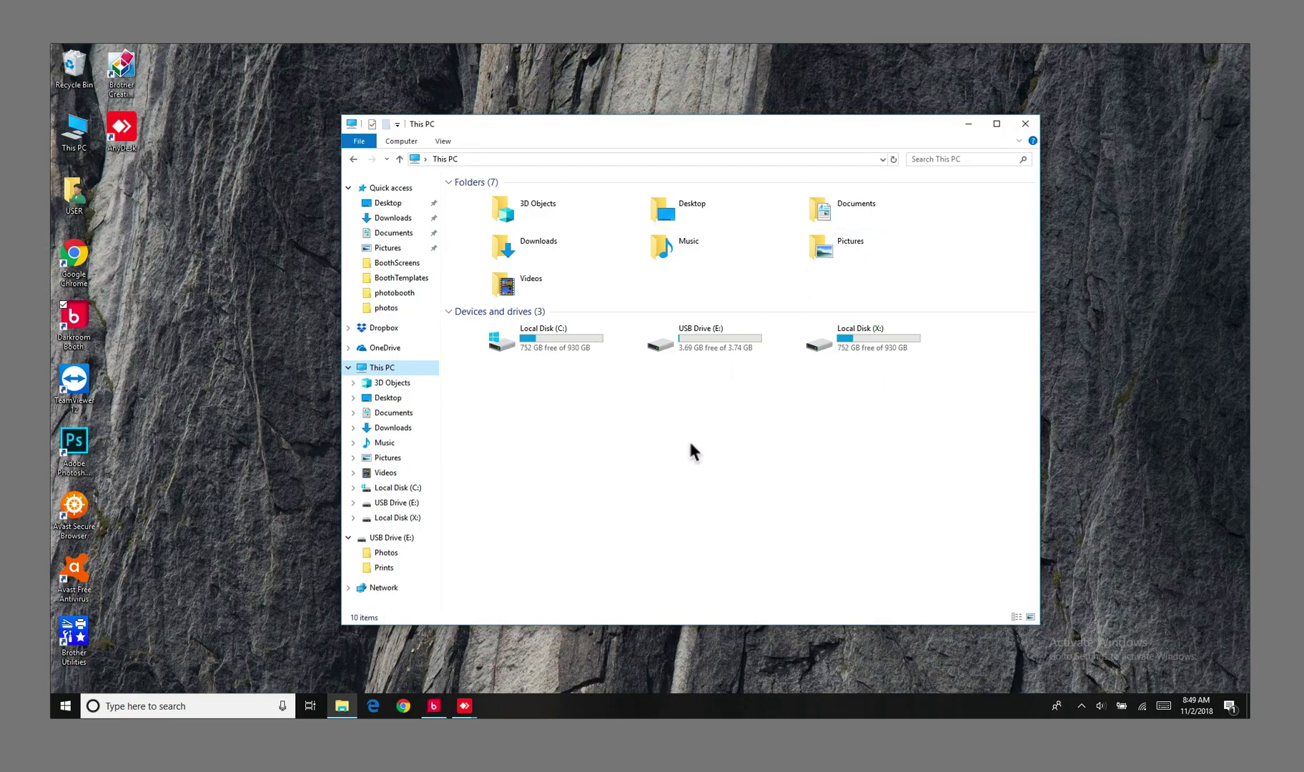
pyautogui.click(844, 345)
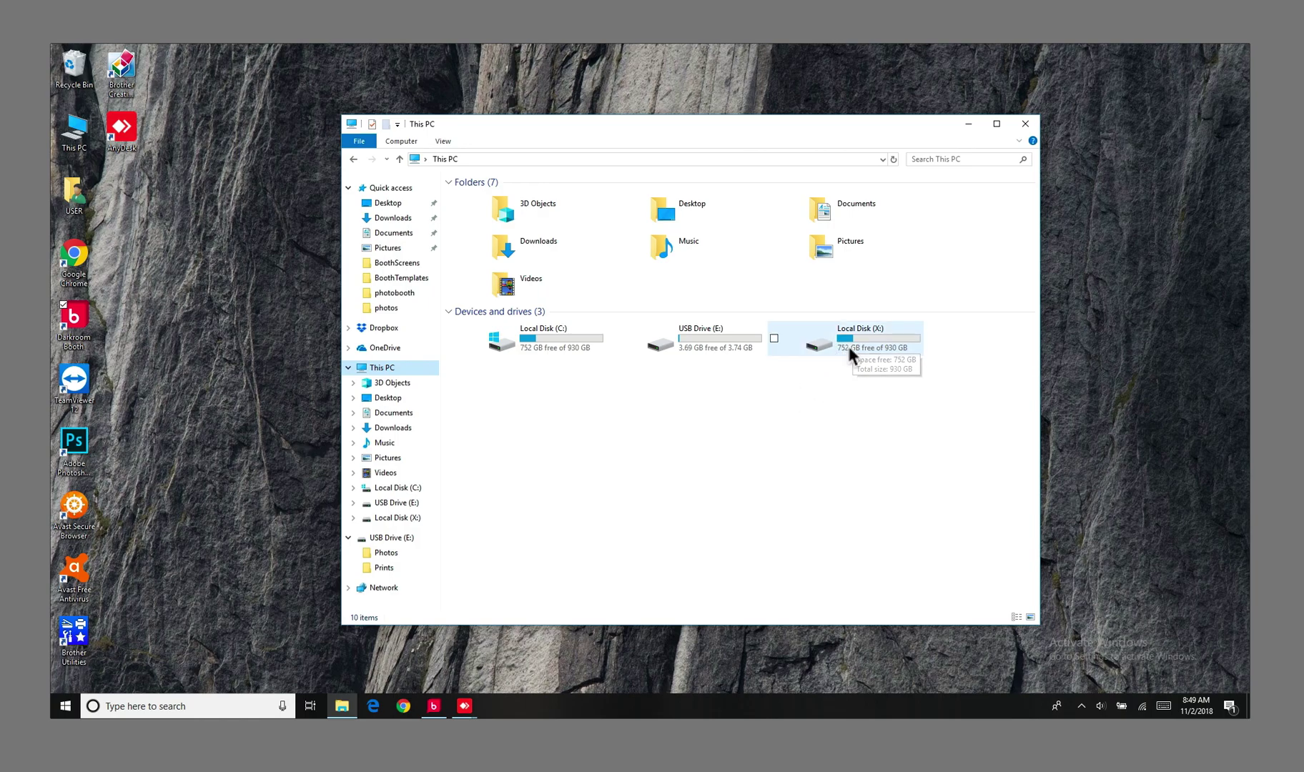
pyautogui.doubleClick(850, 350)
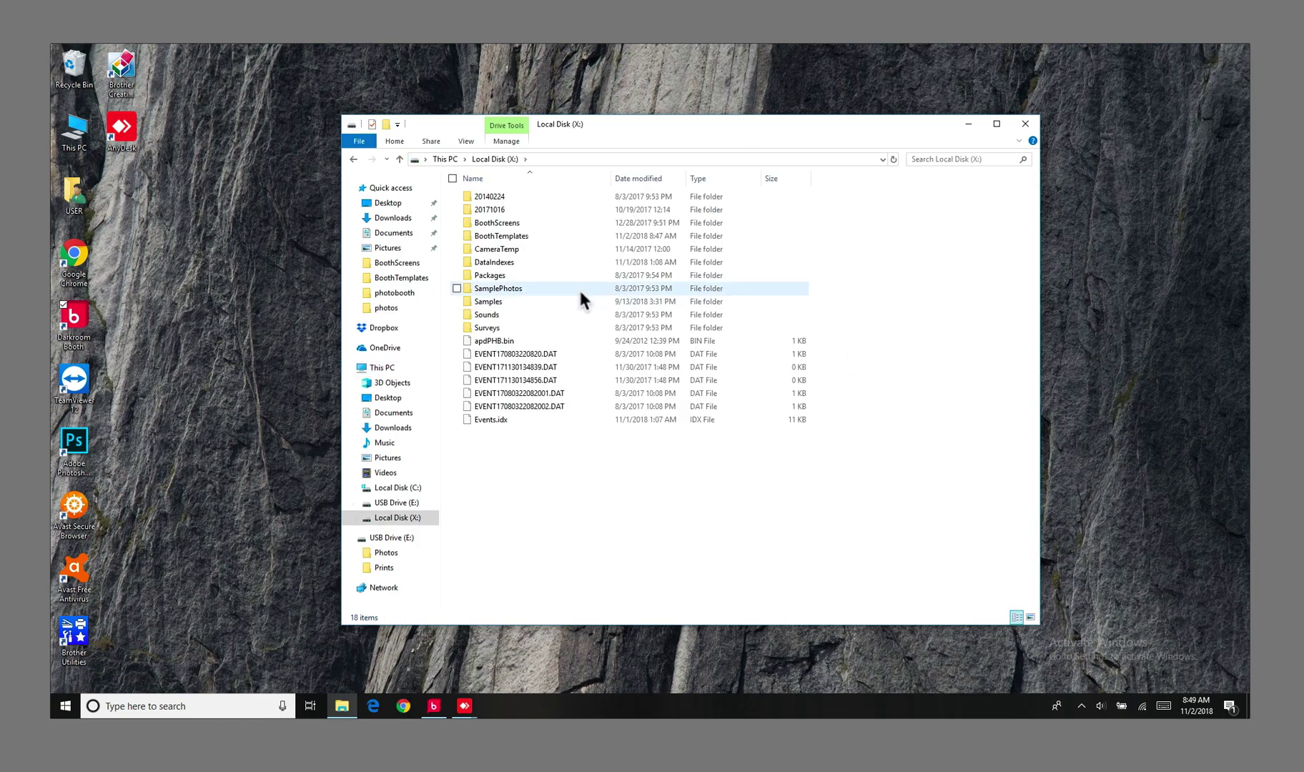
pyautogui.doubleClick(491, 240)
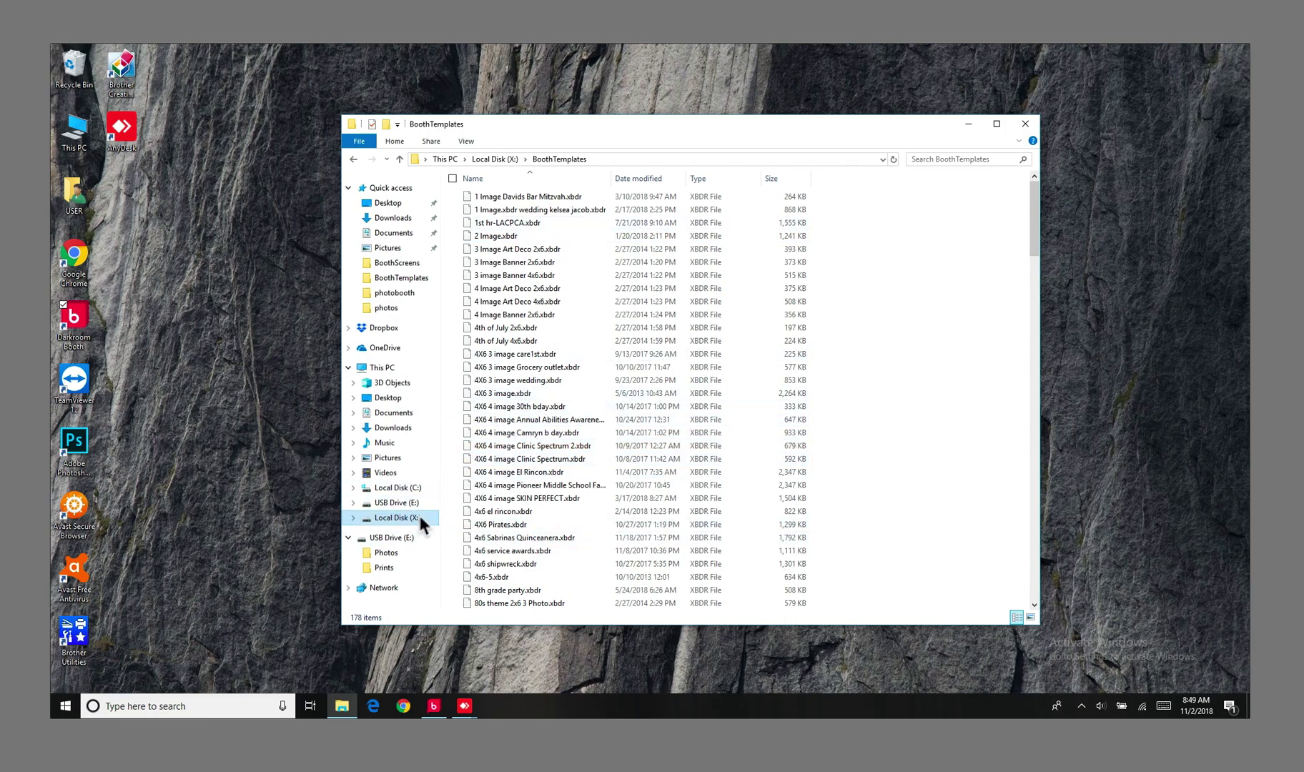
pyautogui.click(387, 540)
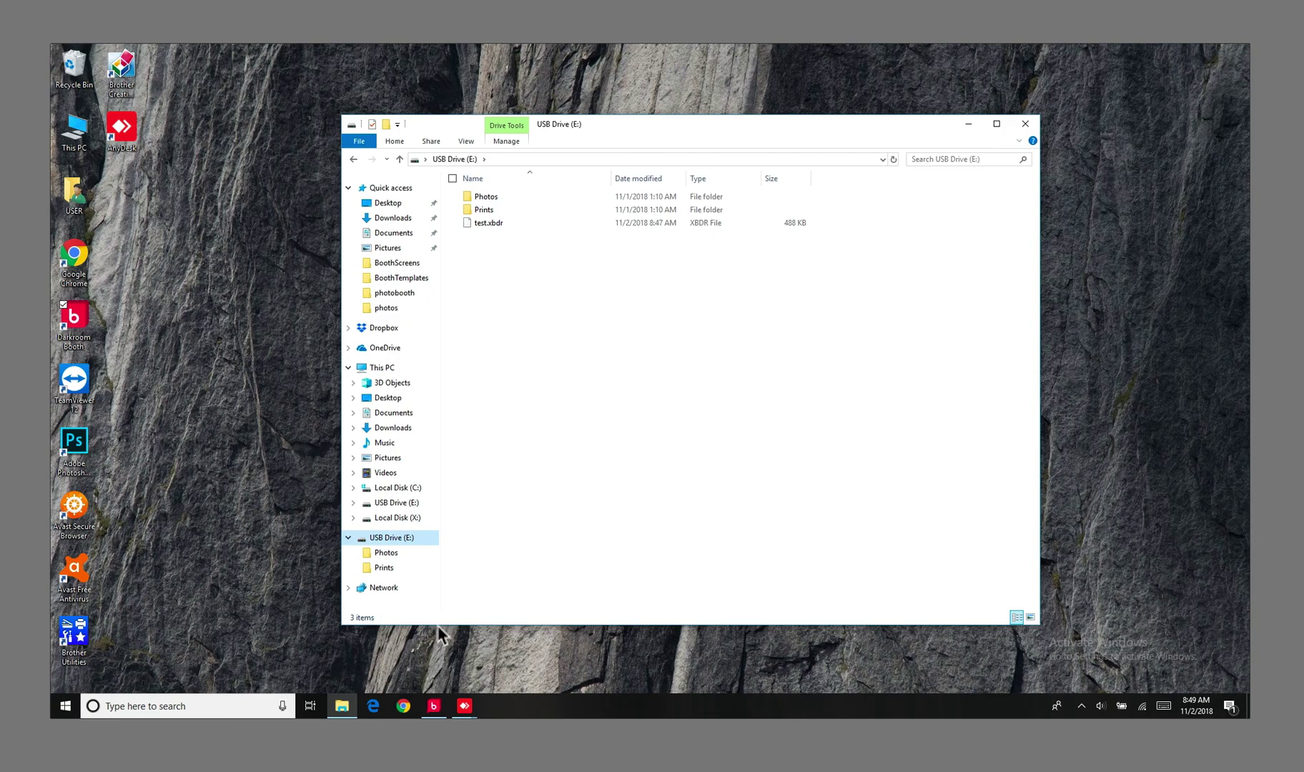
# Step: Switch to Darkroom Booth and set the directory for adding templates to USB Drive (E:)
pyautogui.click(433, 705)
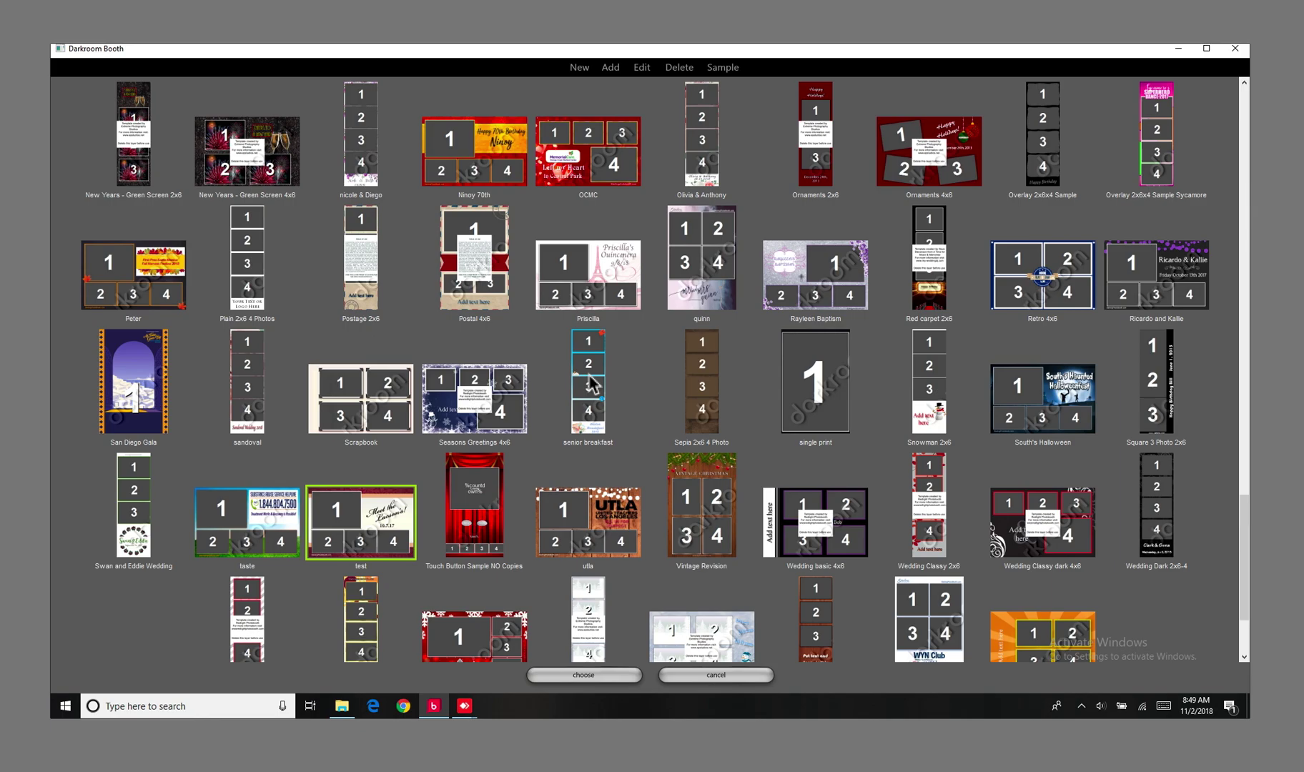
pyautogui.click(610, 71)
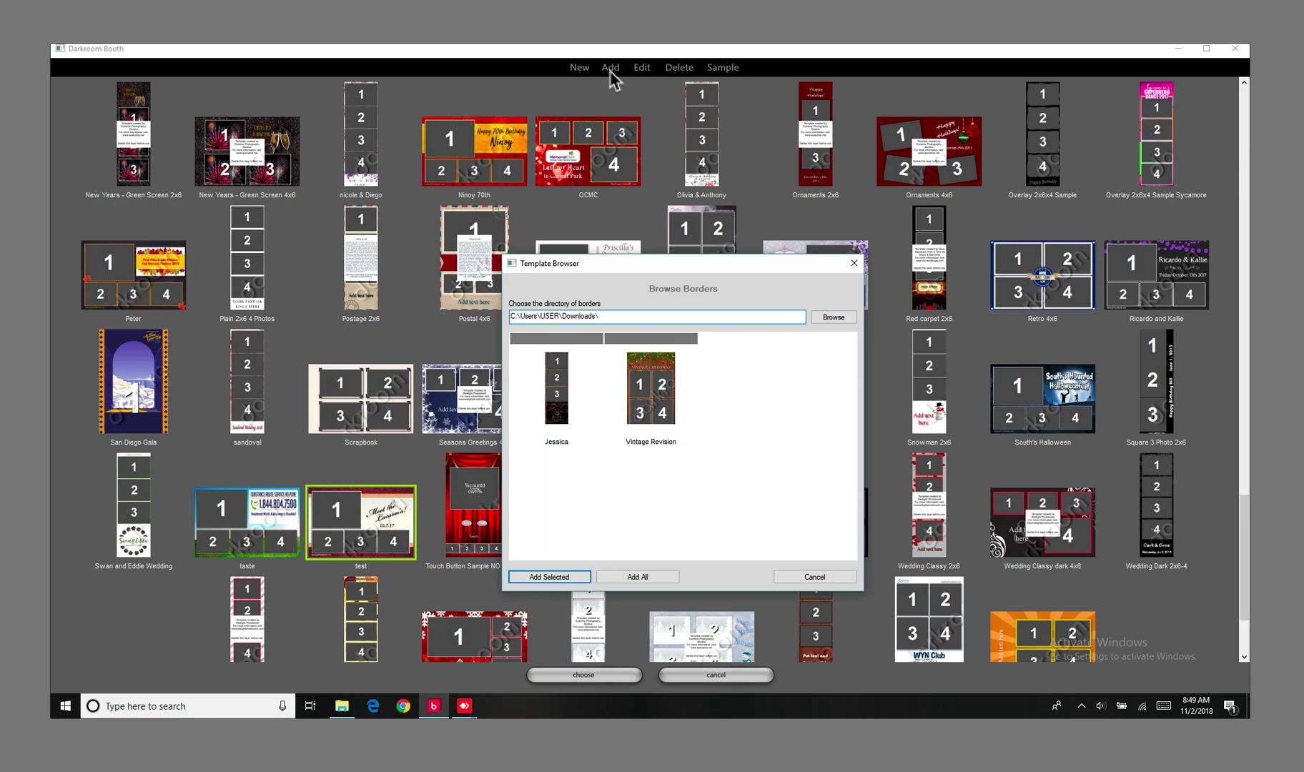
pyautogui.click(825, 315)
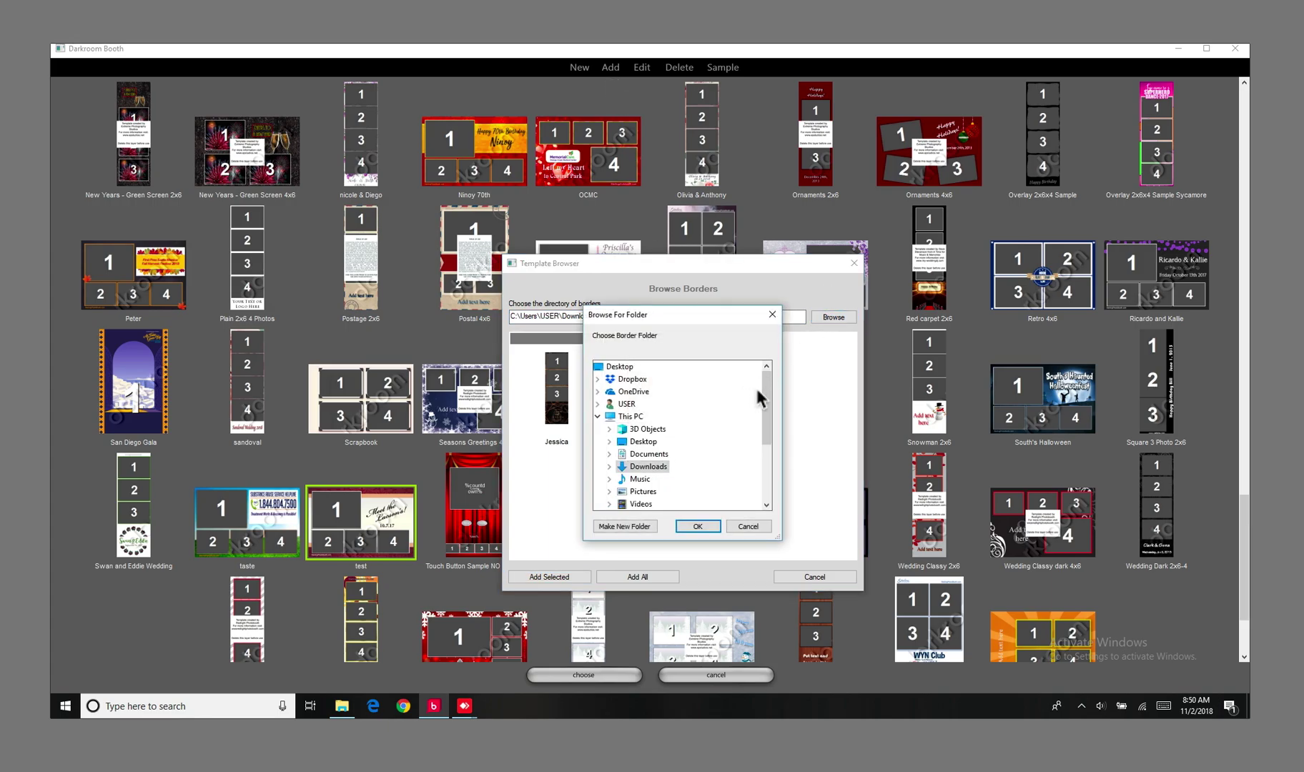
pyautogui.moveTo(762, 396); pyautogui.dragTo(767, 447)
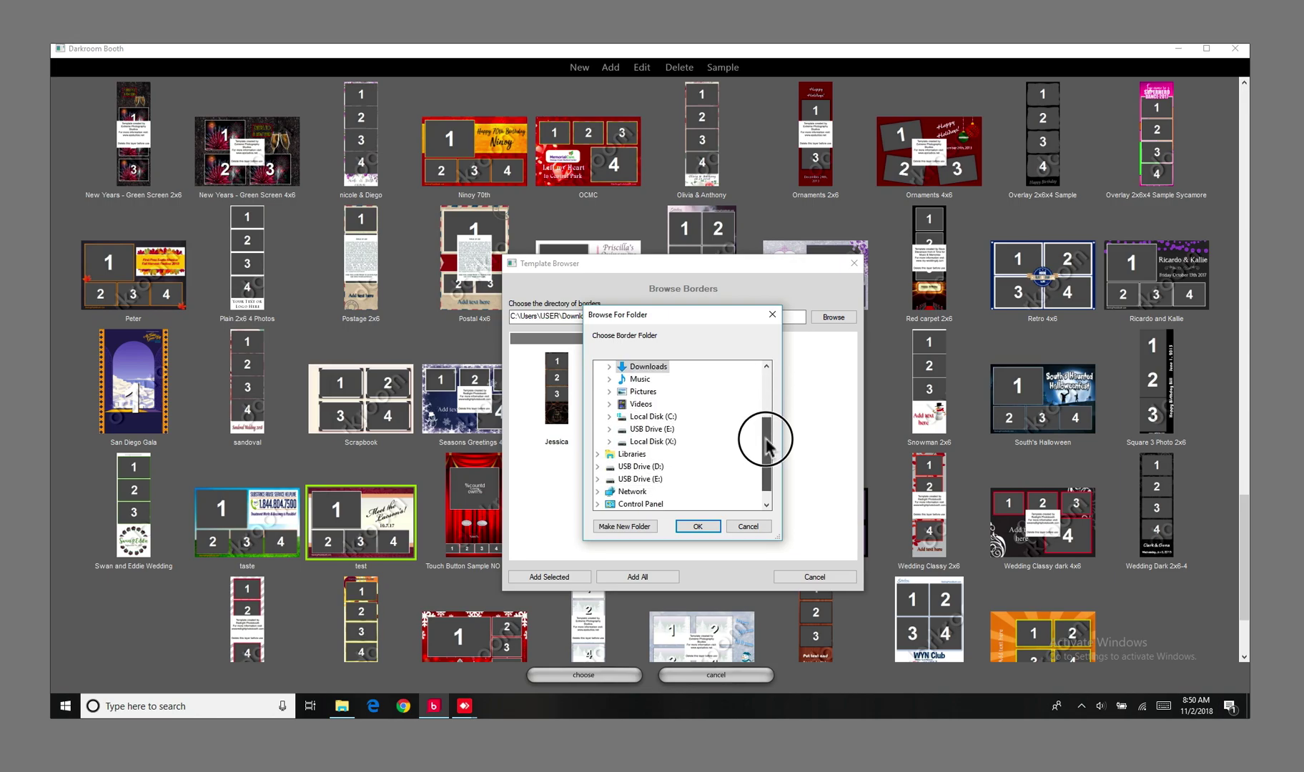
pyautogui.click(643, 467)
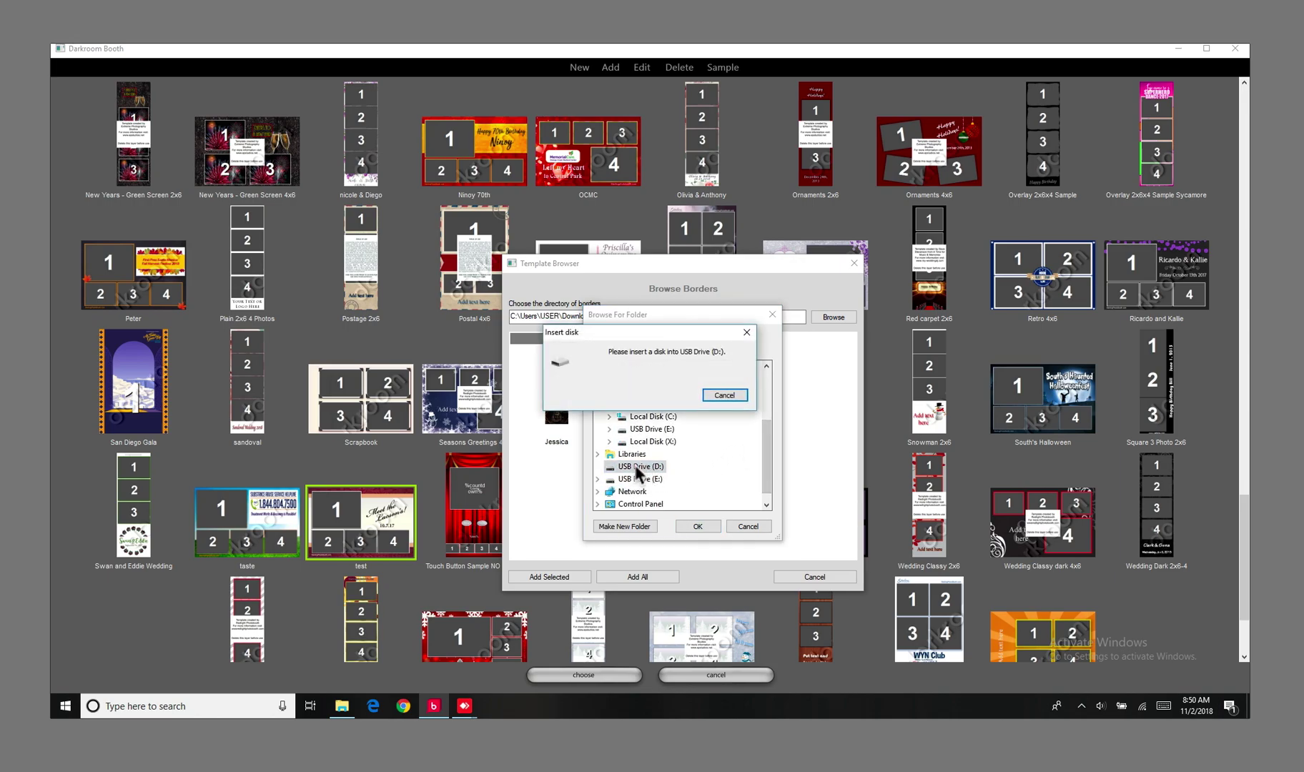
pyautogui.click(723, 394)
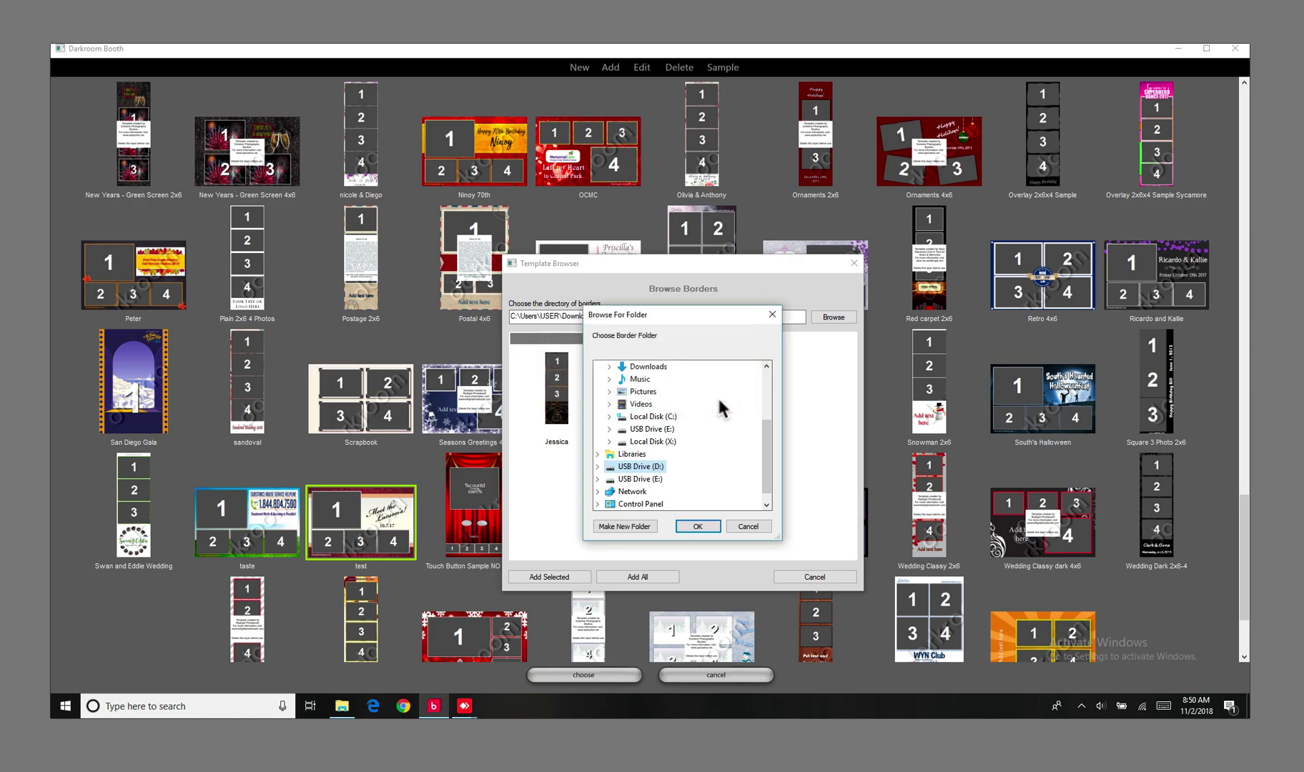
pyautogui.click(632, 480)
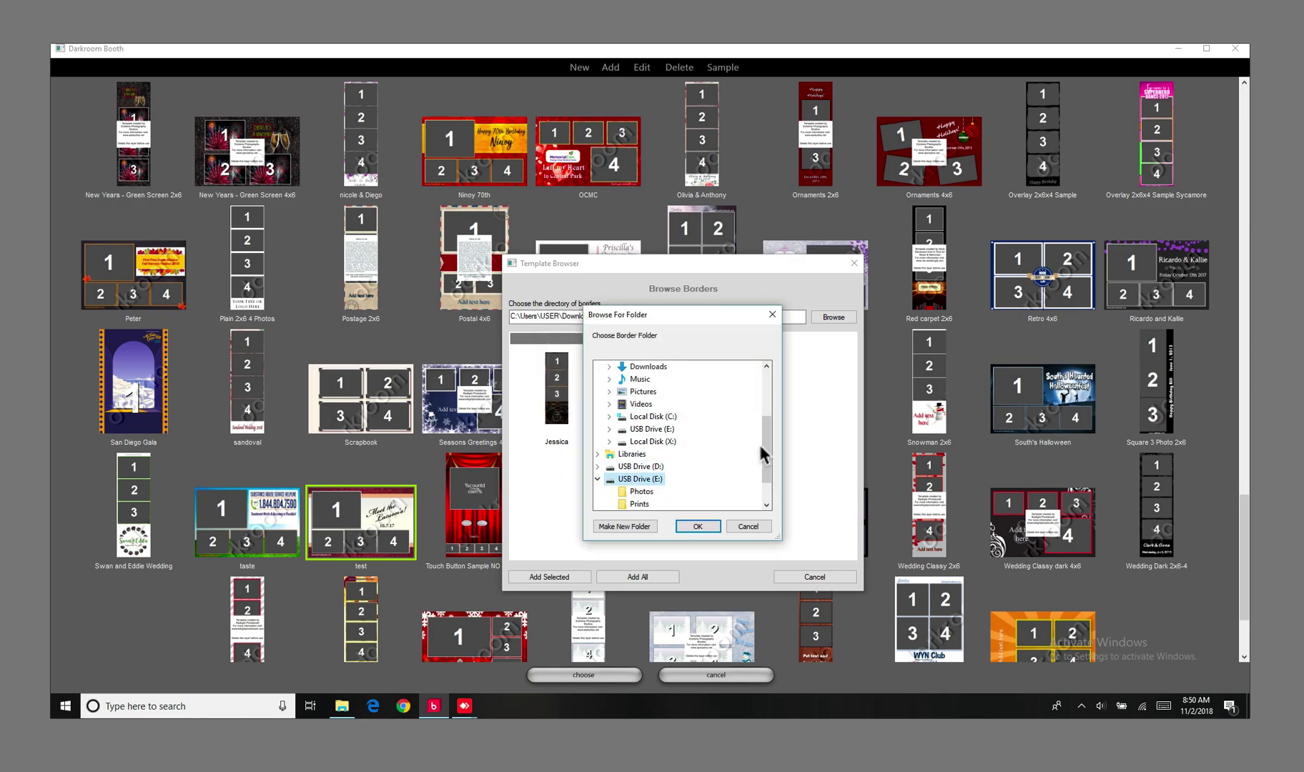
pyautogui.moveTo(765, 445); pyautogui.dragTo(765, 461)
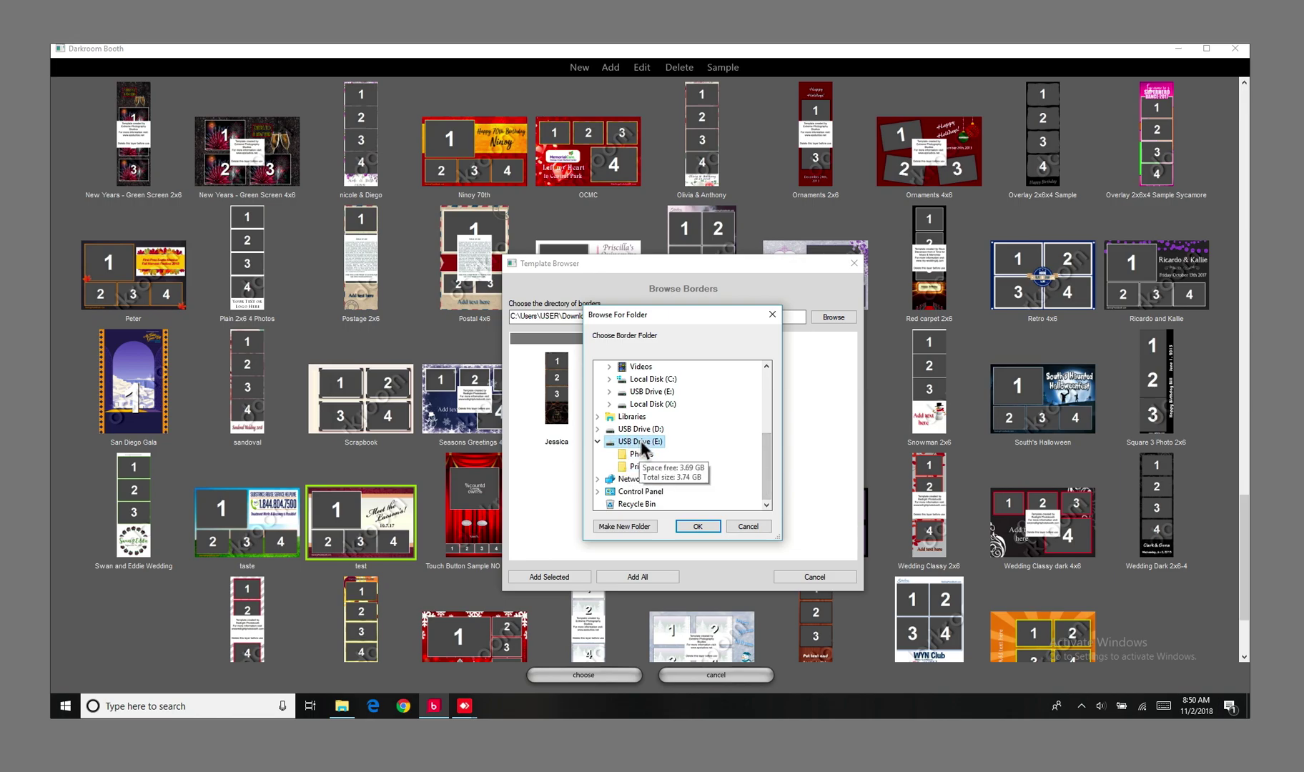
pyautogui.click(698, 522)
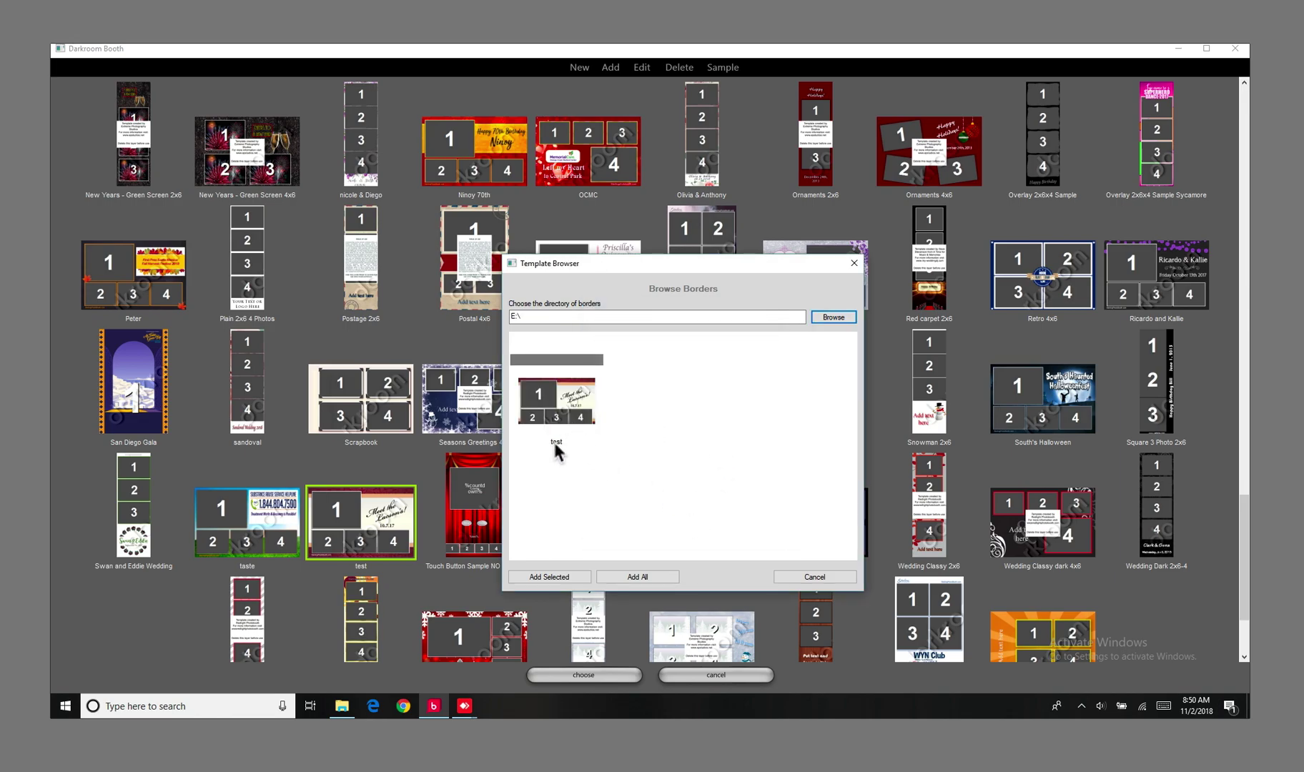
# Step: Select the test template on the USB drive and cancel adding it
pyautogui.click(557, 417)
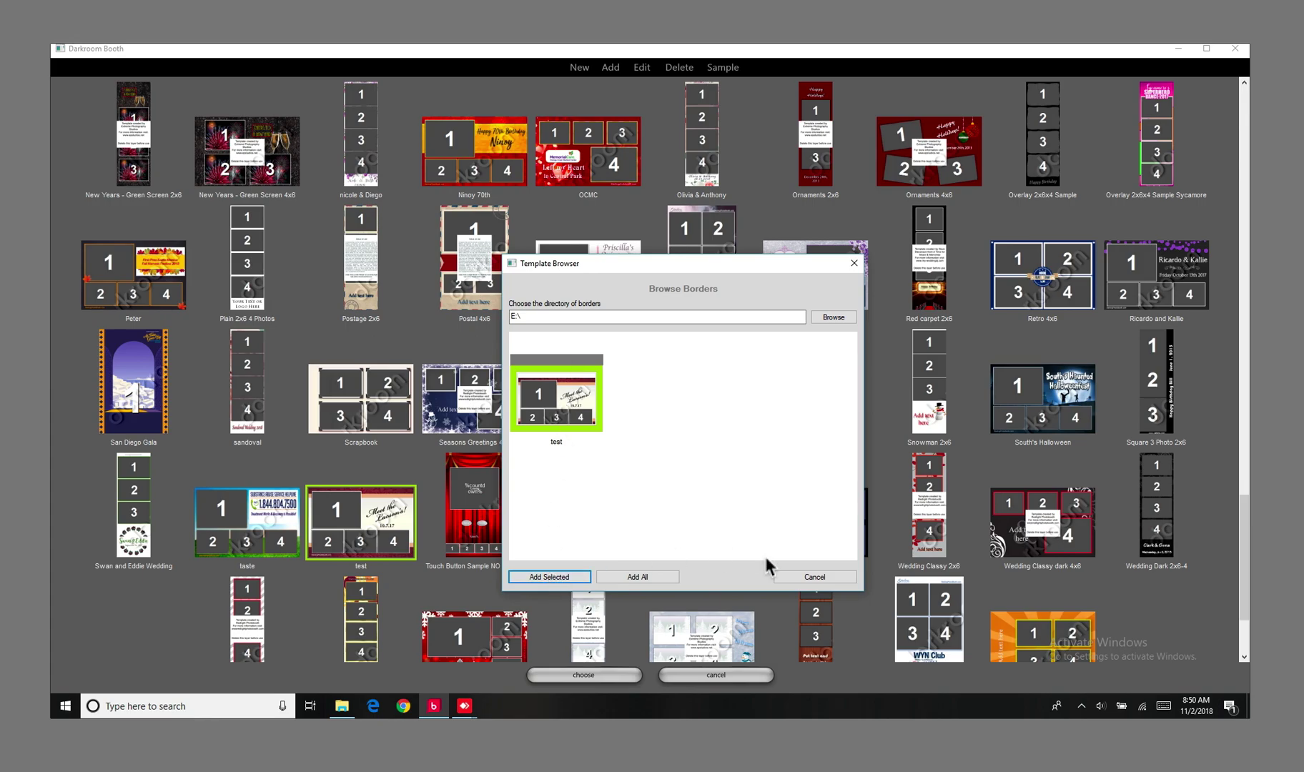
pyautogui.click(804, 578)
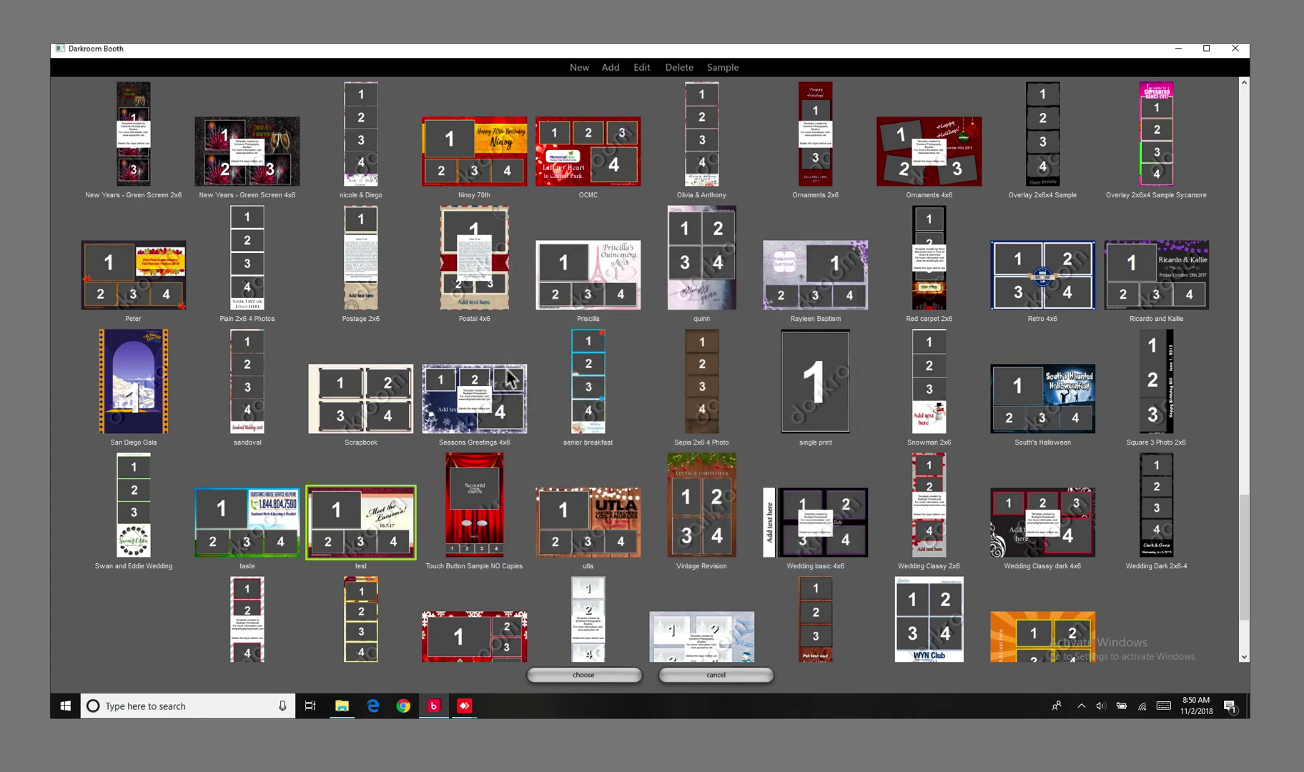